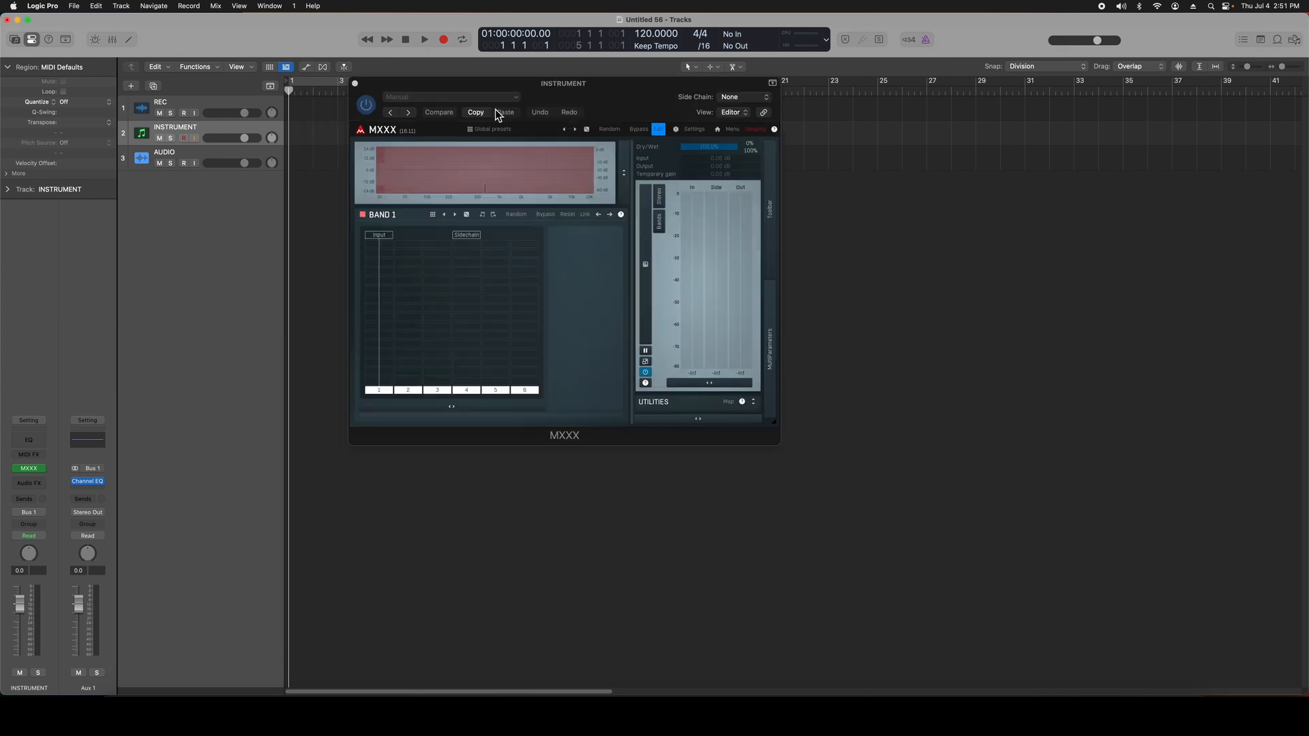
Step: Add the SoundFactory synthesis plug-in to the first slot of Band 1 in the INSTRUMENT track's MXXX
drag(565, 89, 554, 123)
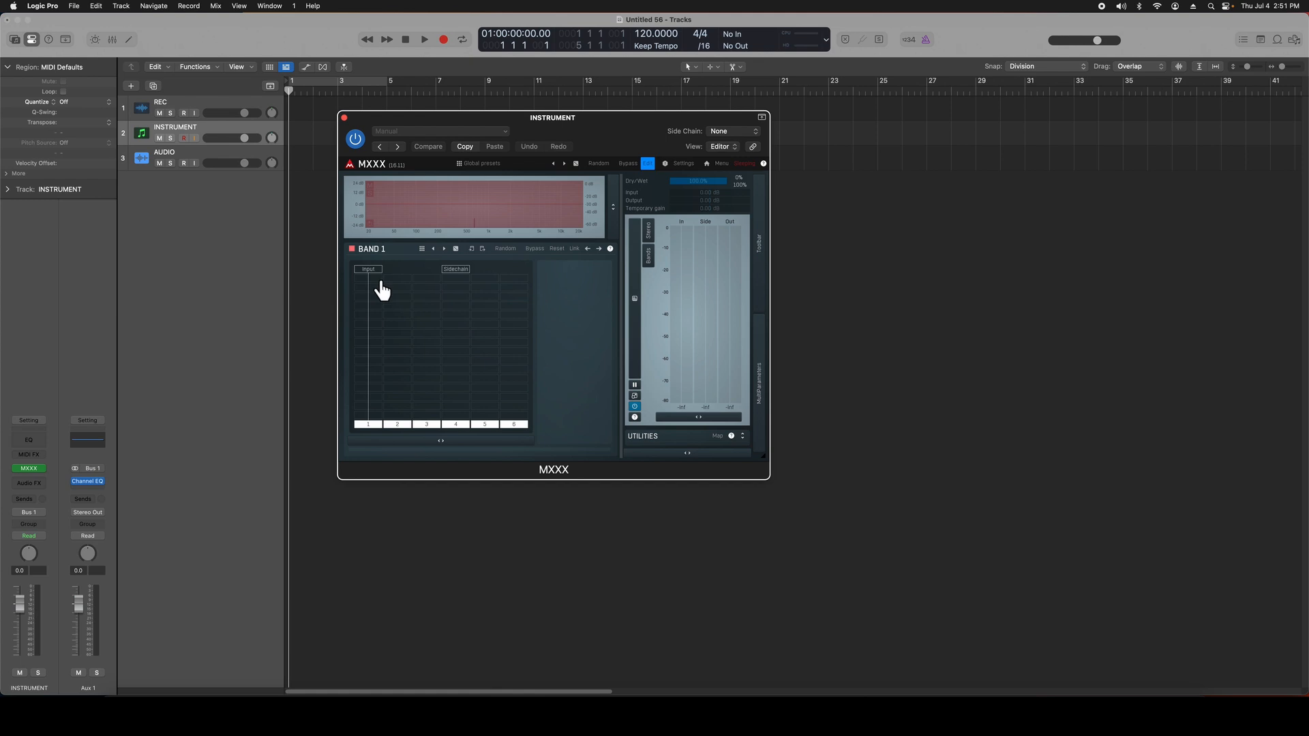
click(382, 289)
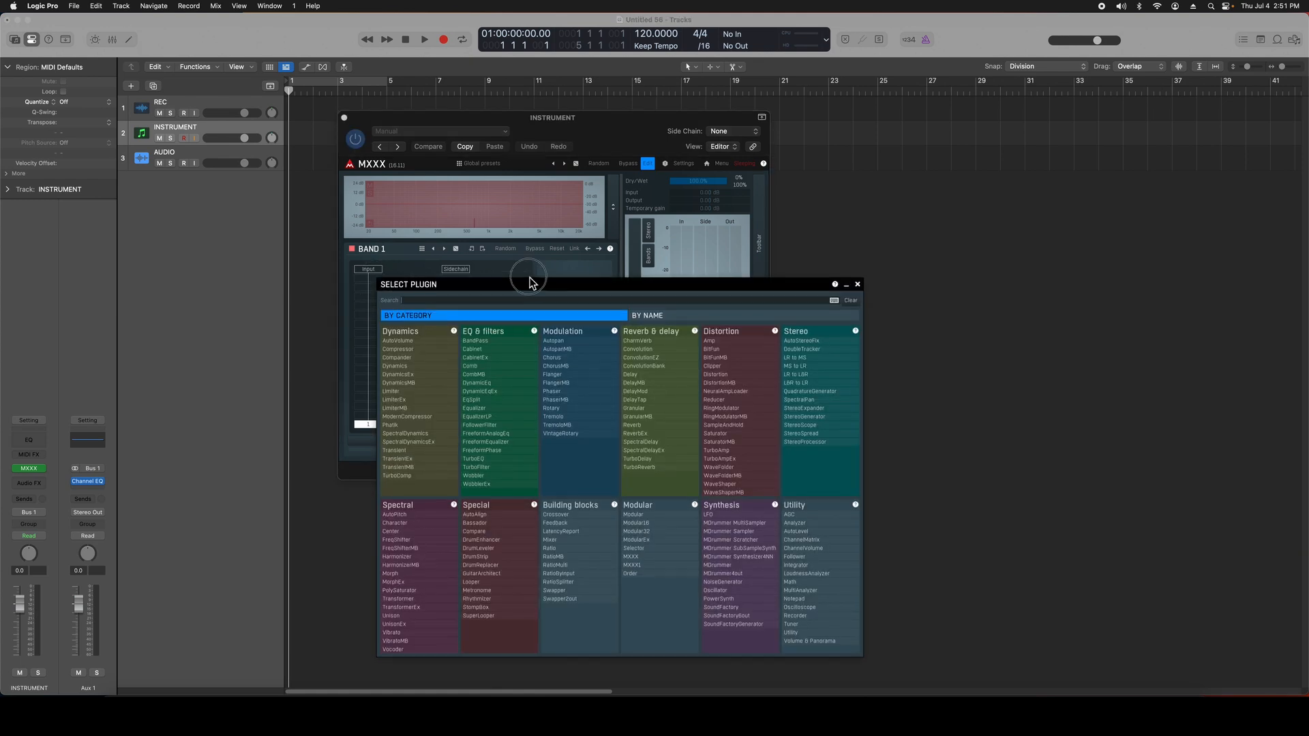
drag(530, 284, 516, 167)
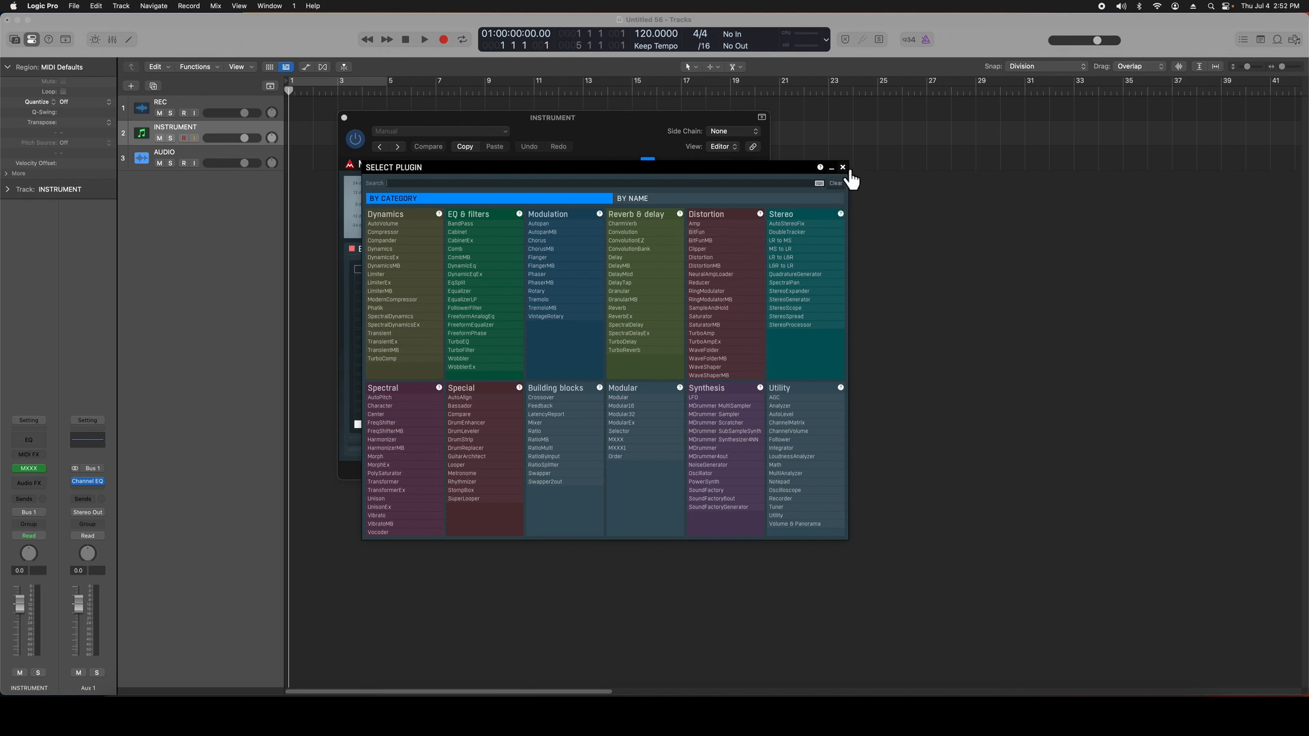
click(724, 492)
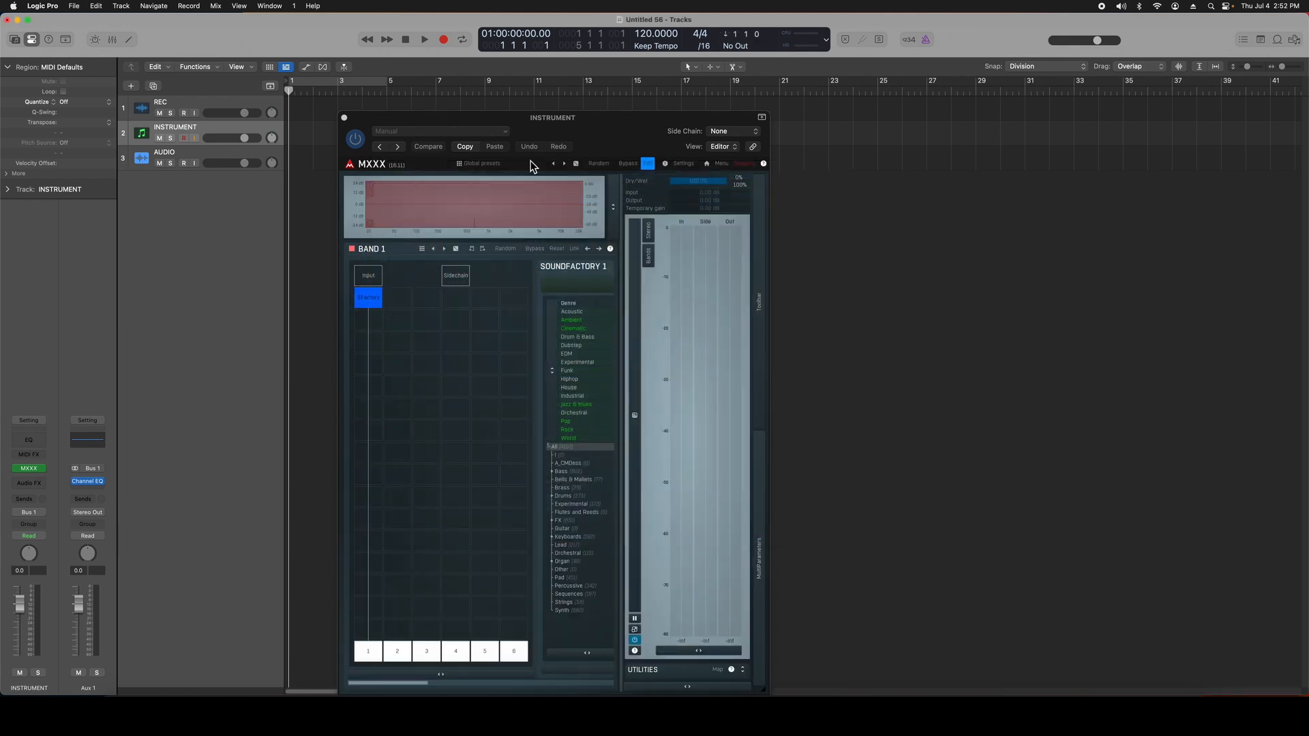
Step: Reposition and widen the INSTRUMENT track's MXXX window so the SoundFactory module is fully in view
drag(582, 125, 503, 94)
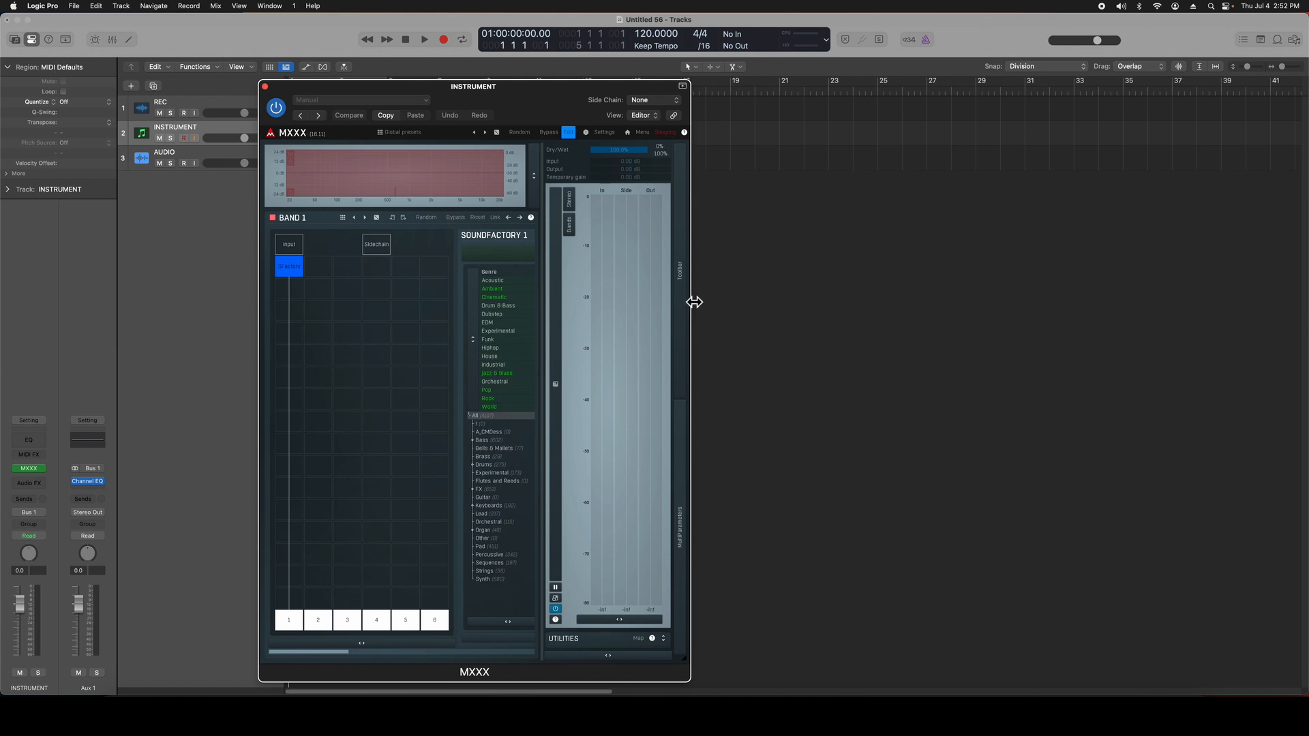
drag(693, 301, 1259, 313)
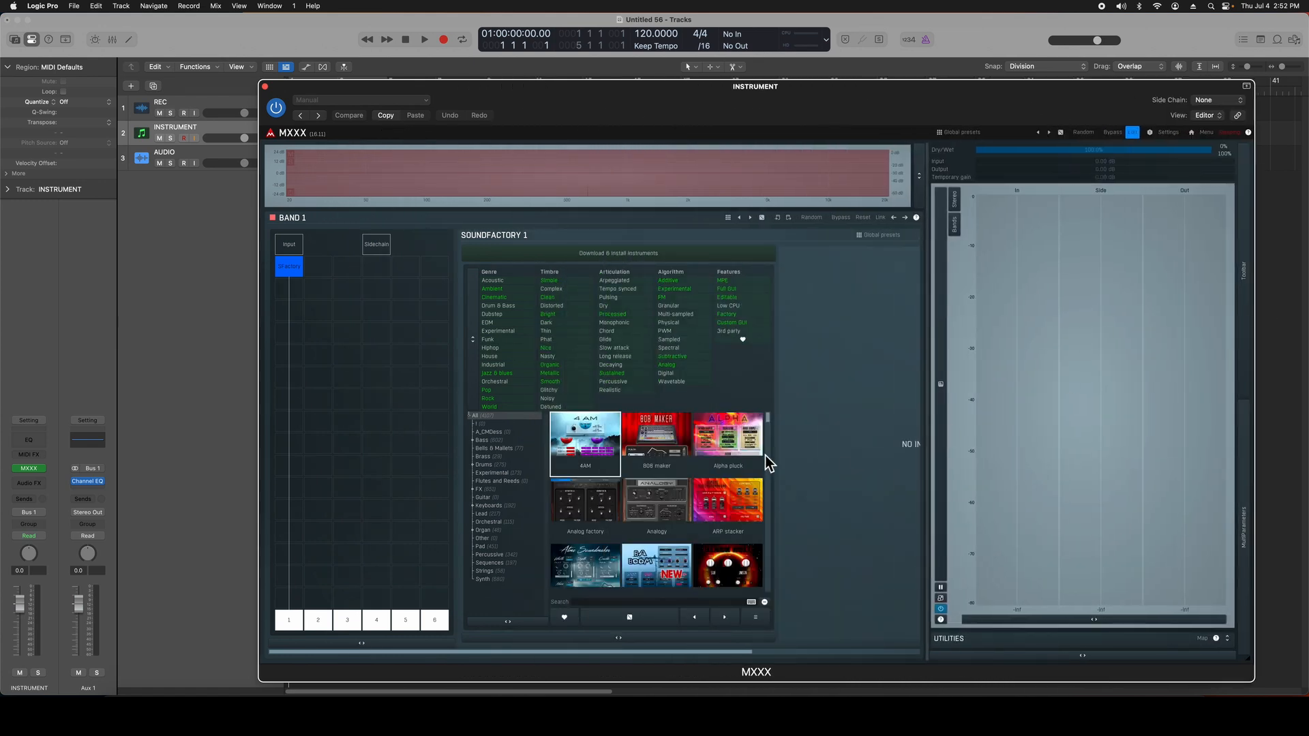
drag(727, 652, 820, 653)
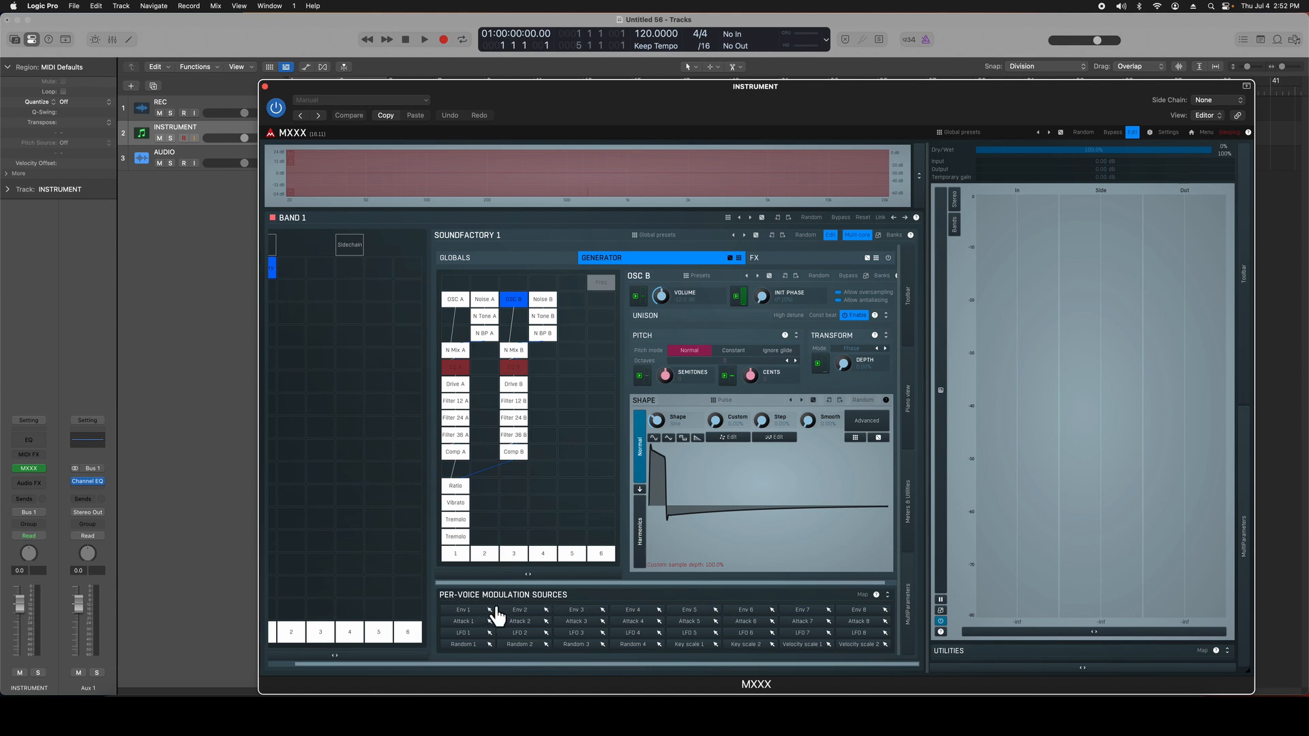
Step: Examine the settings of SoundFactory's Env 1 per-voice modulation source and close its window
drag(492, 609, 750, 374)
click(463, 611)
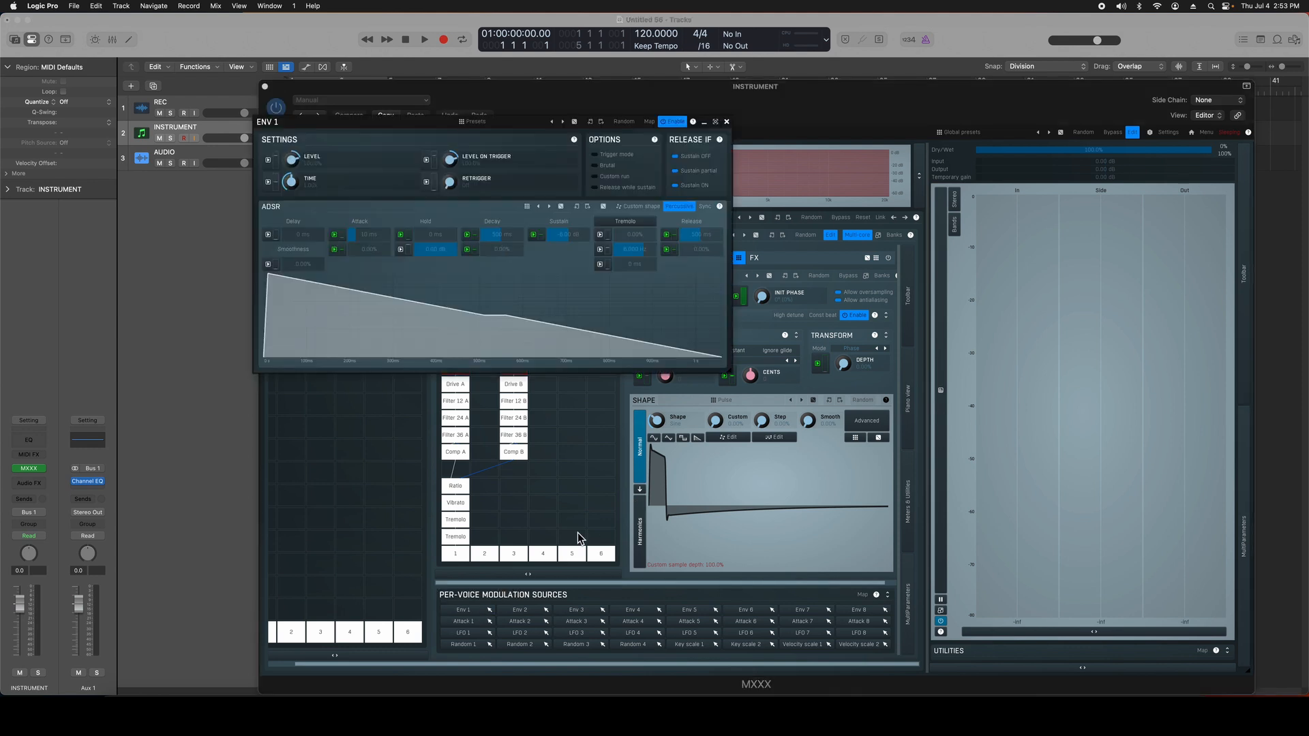
click(682, 123)
click(684, 124)
click(727, 121)
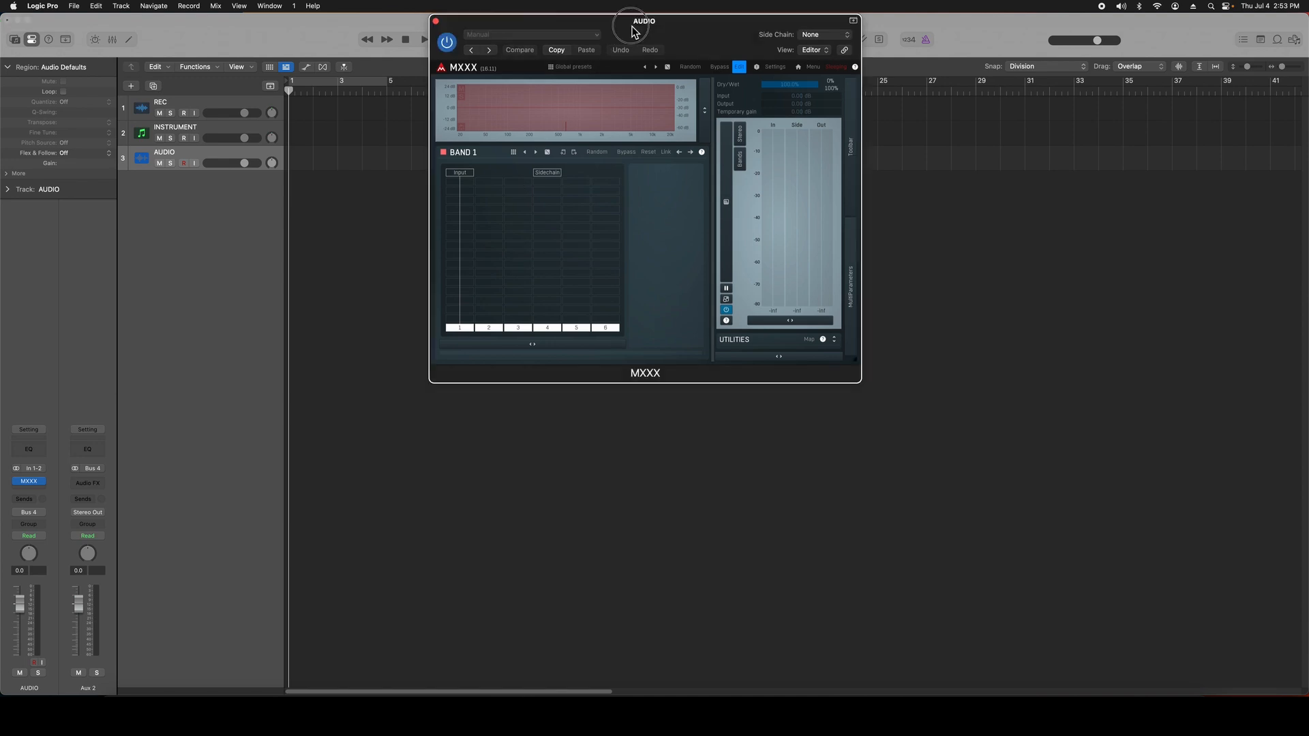
Step: Close the AUDIO track's MXXX window and browse the MeldaProduction MIDI-controlled effects available for the INSTRUMENT track
drag(535, 46, 444, 165)
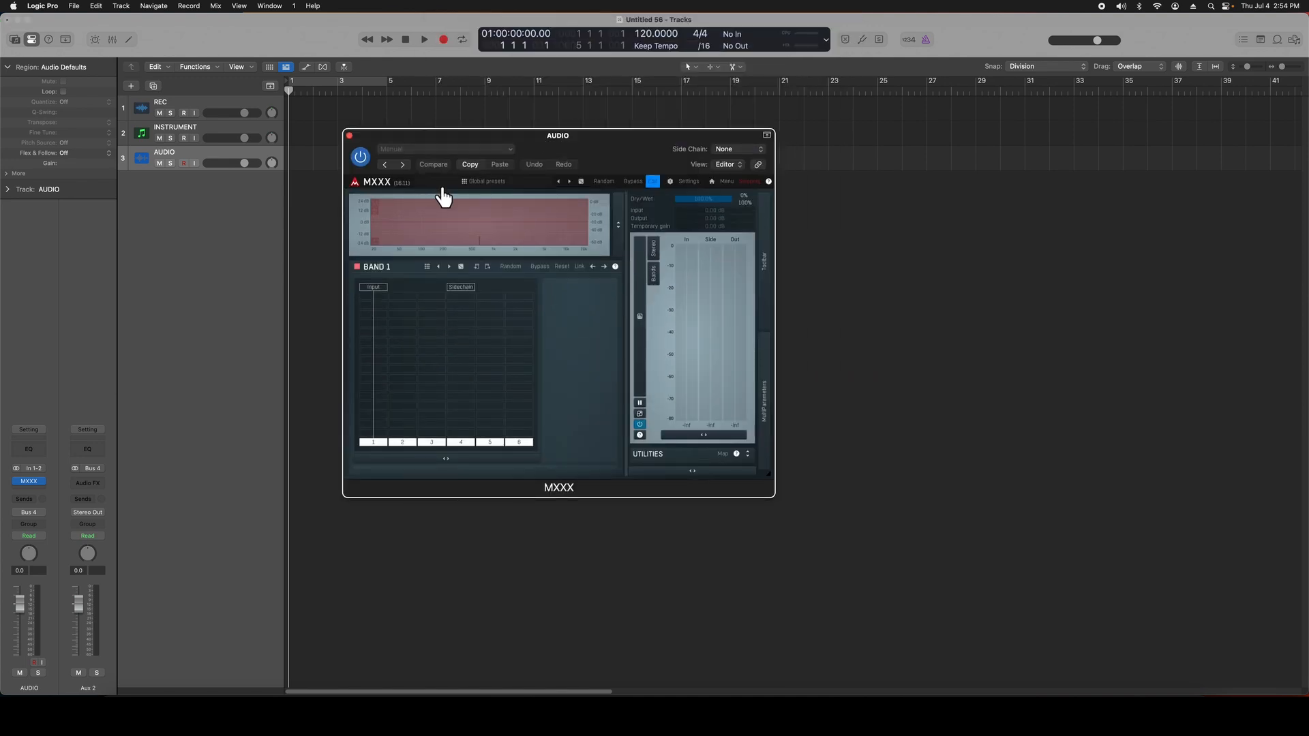
click(349, 136)
click(201, 137)
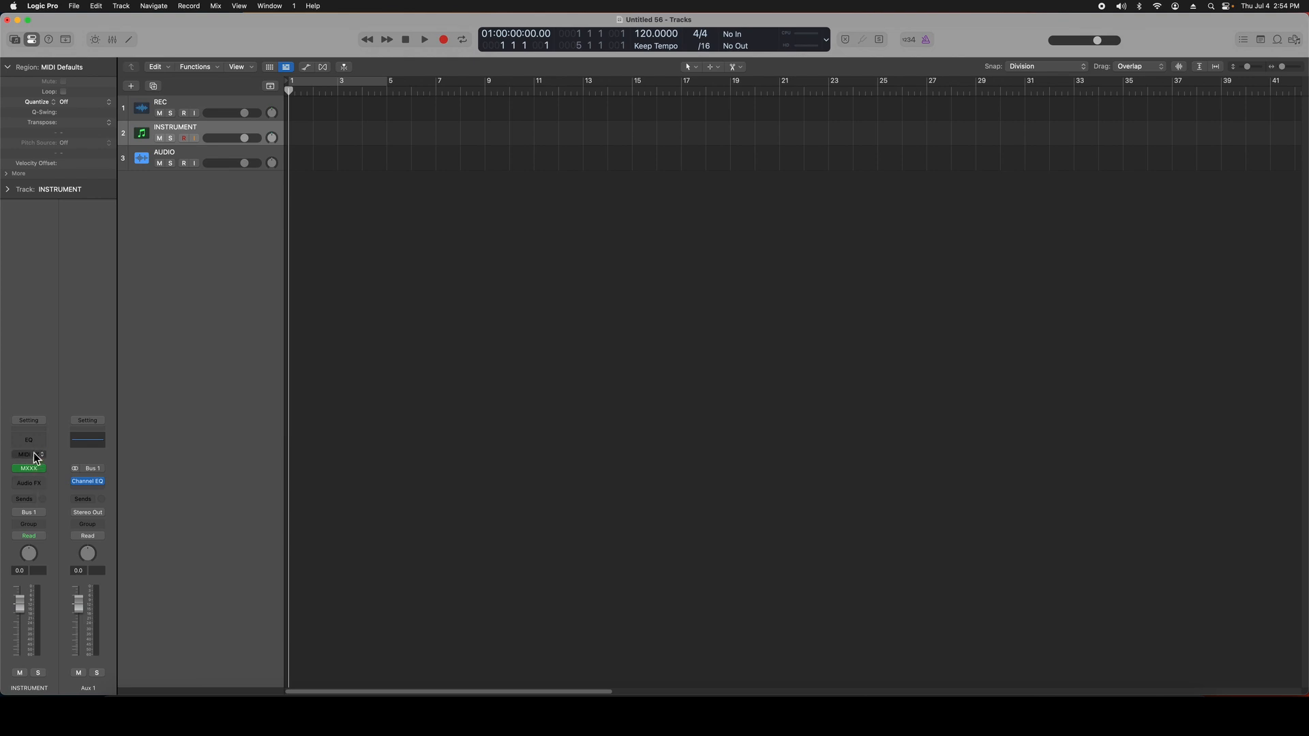
click(43, 470)
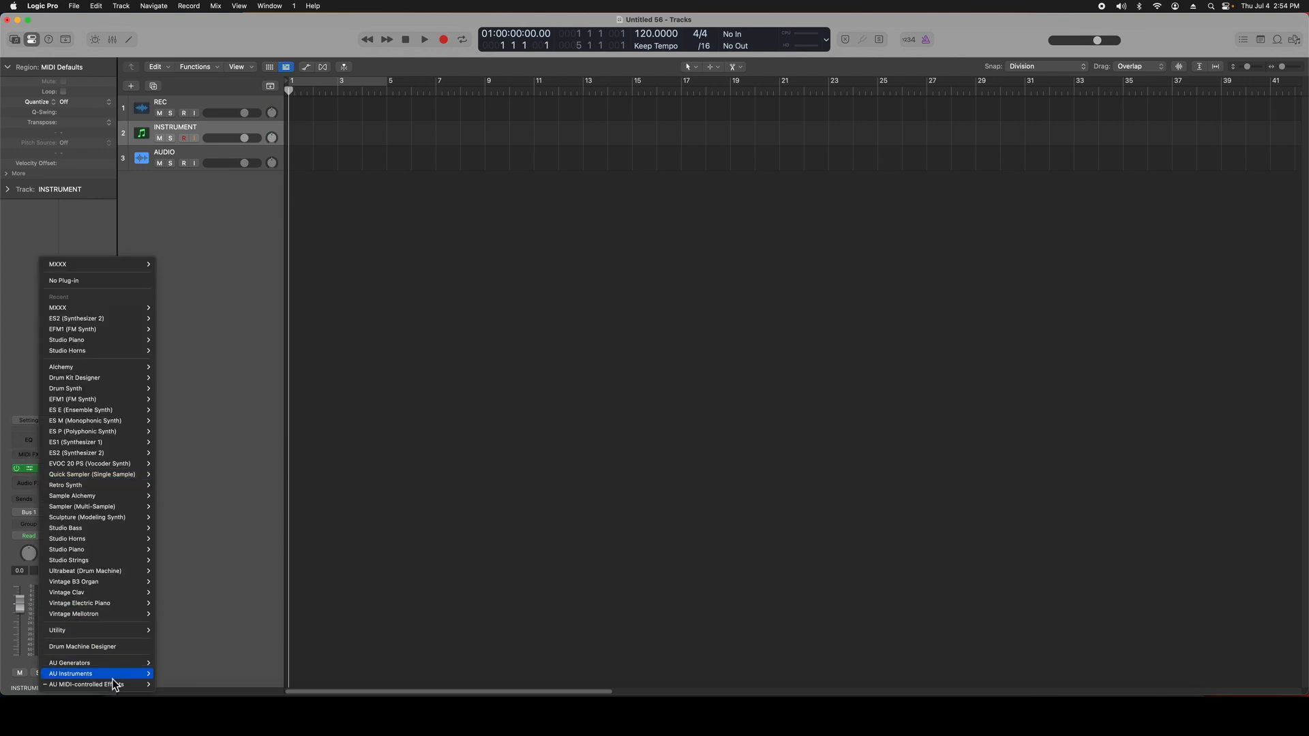
mouse_move(114, 686)
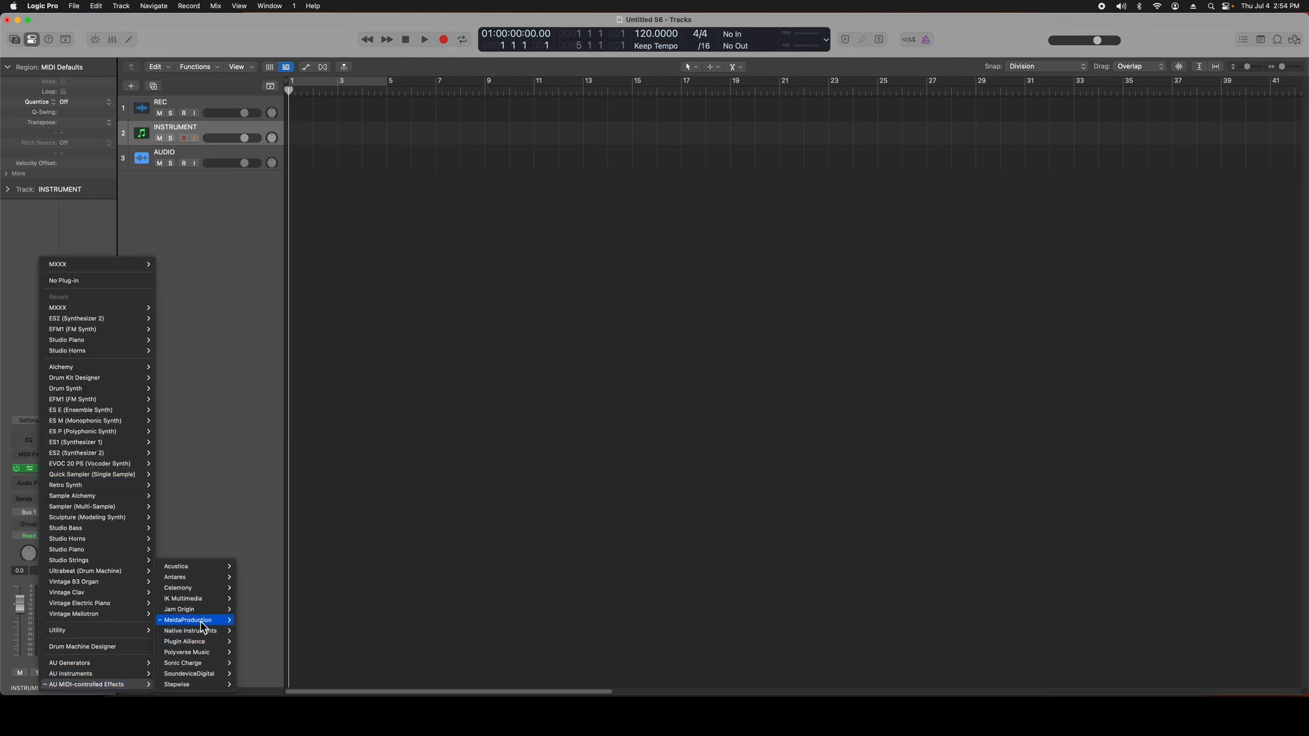
click(177, 439)
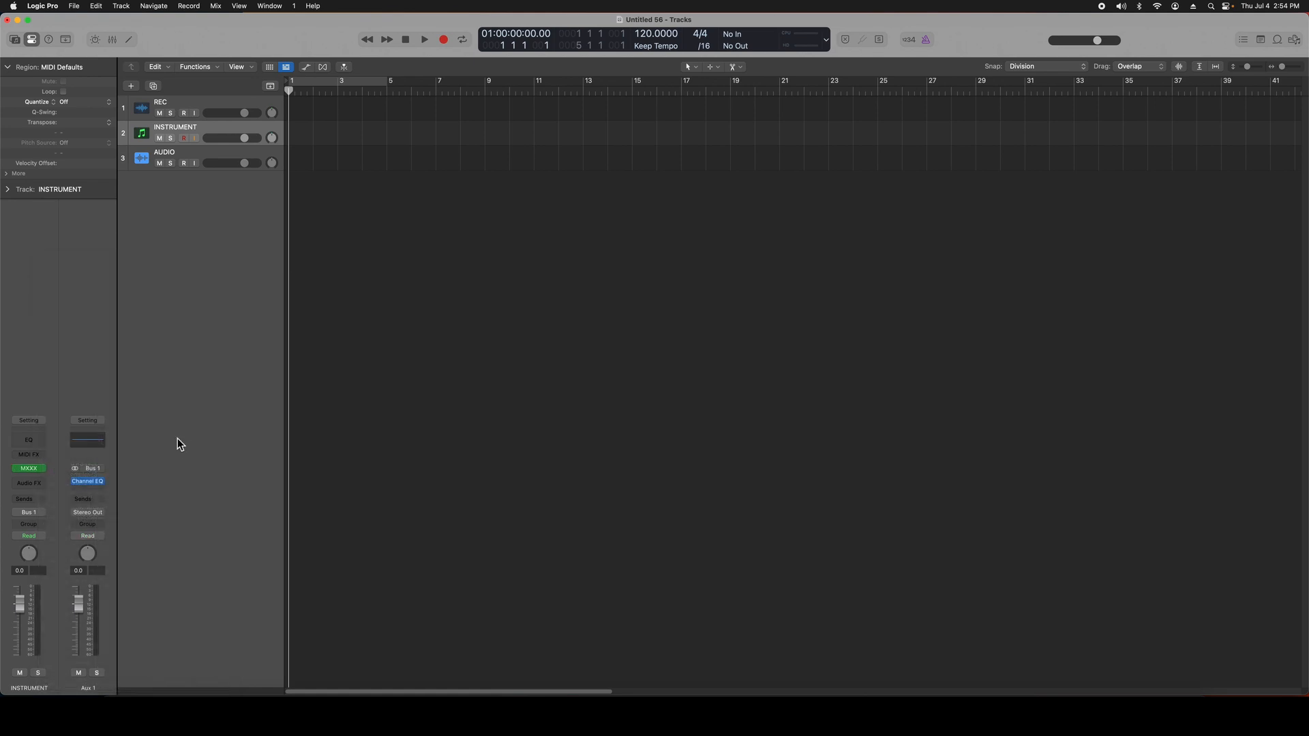
Step: Open MXXX on the AUDIO track and load the 3 Band Mangler device
click(205, 158)
click(30, 482)
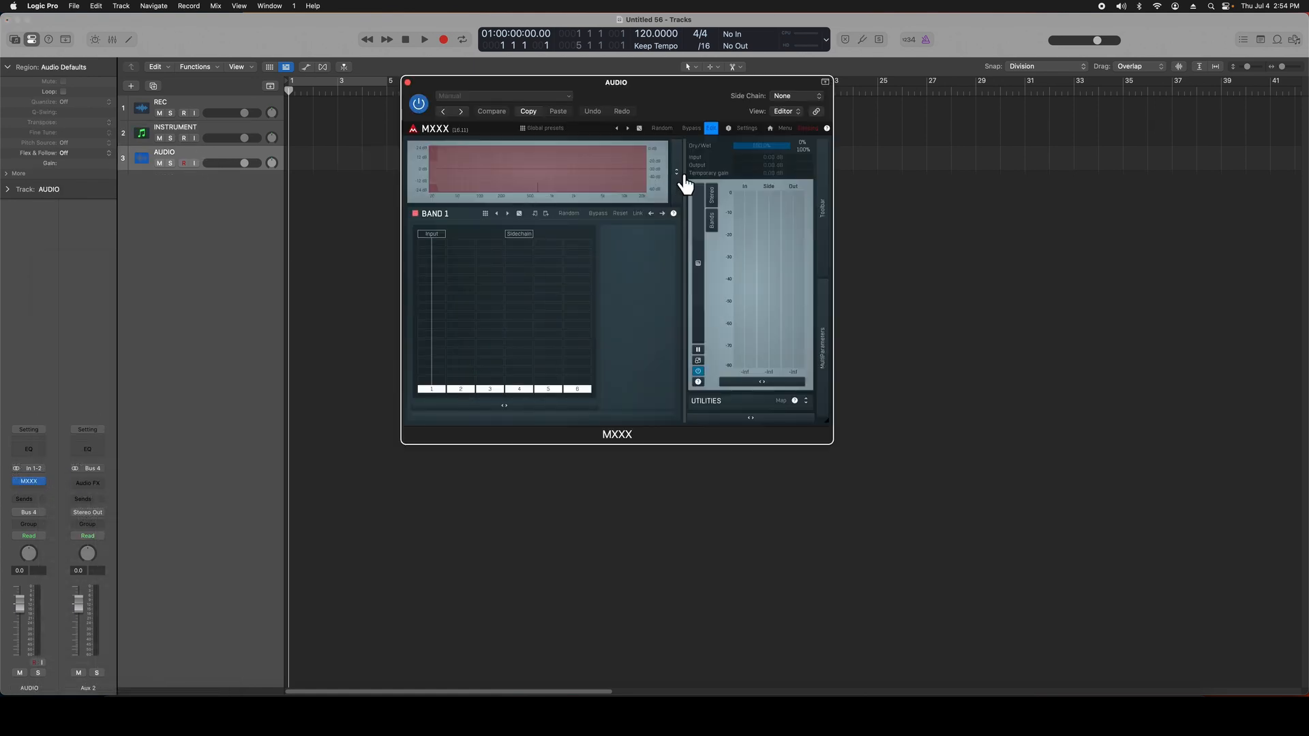
drag(697, 95, 679, 140)
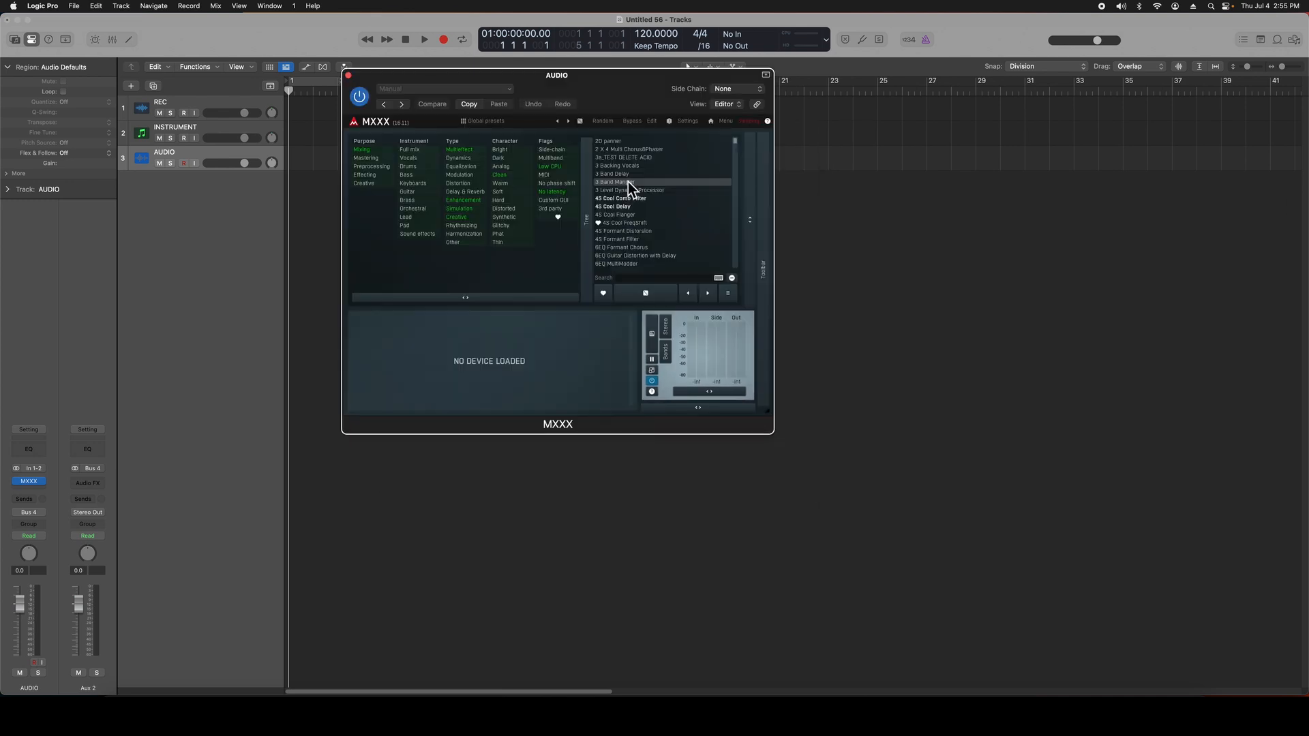
click(628, 181)
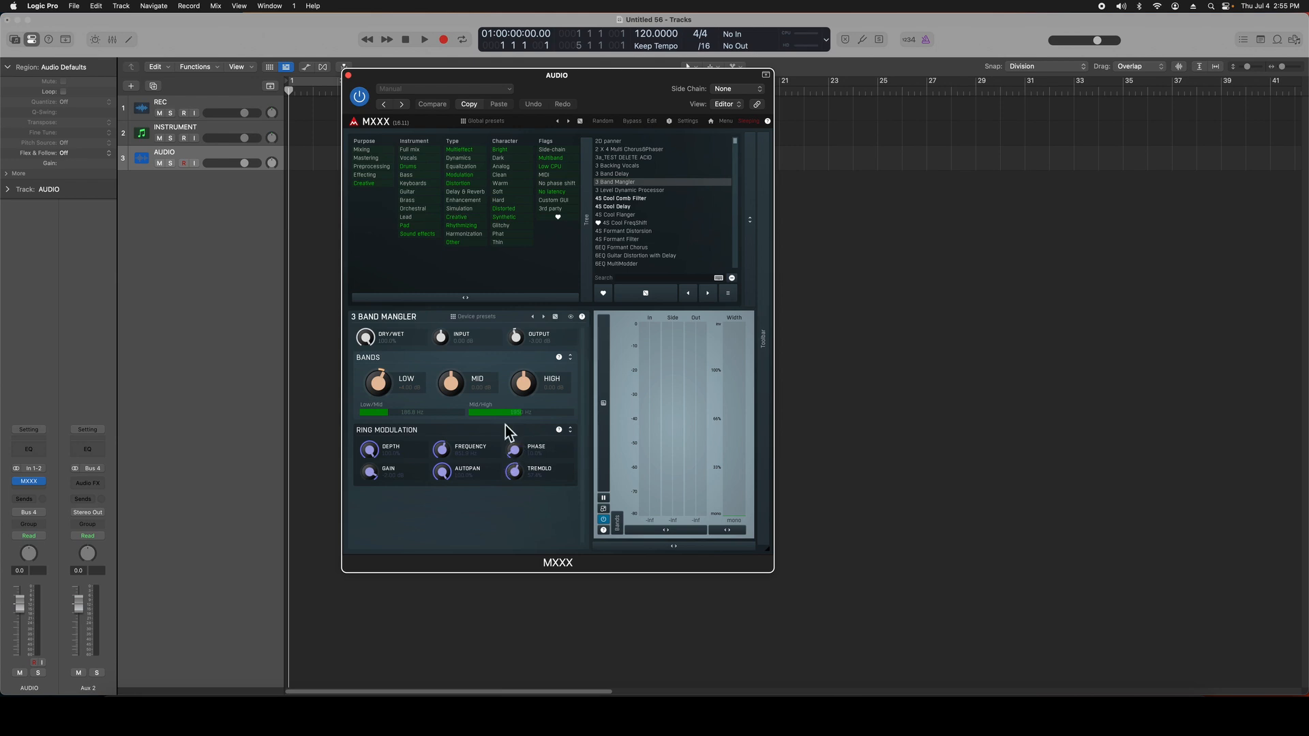
Step: Switch MXXX to its edit view and inspect the Filter, BandPass and Ratio modules in Band 1
click(651, 121)
click(556, 318)
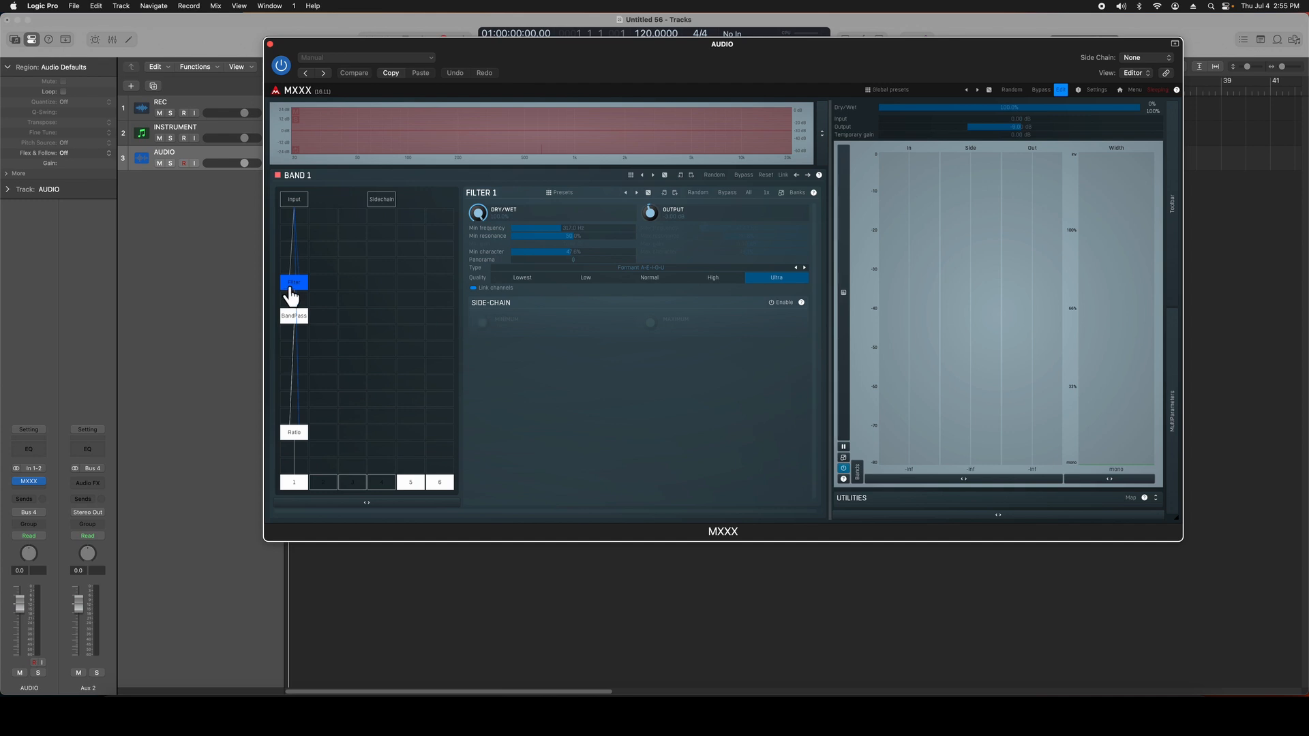
click(299, 327)
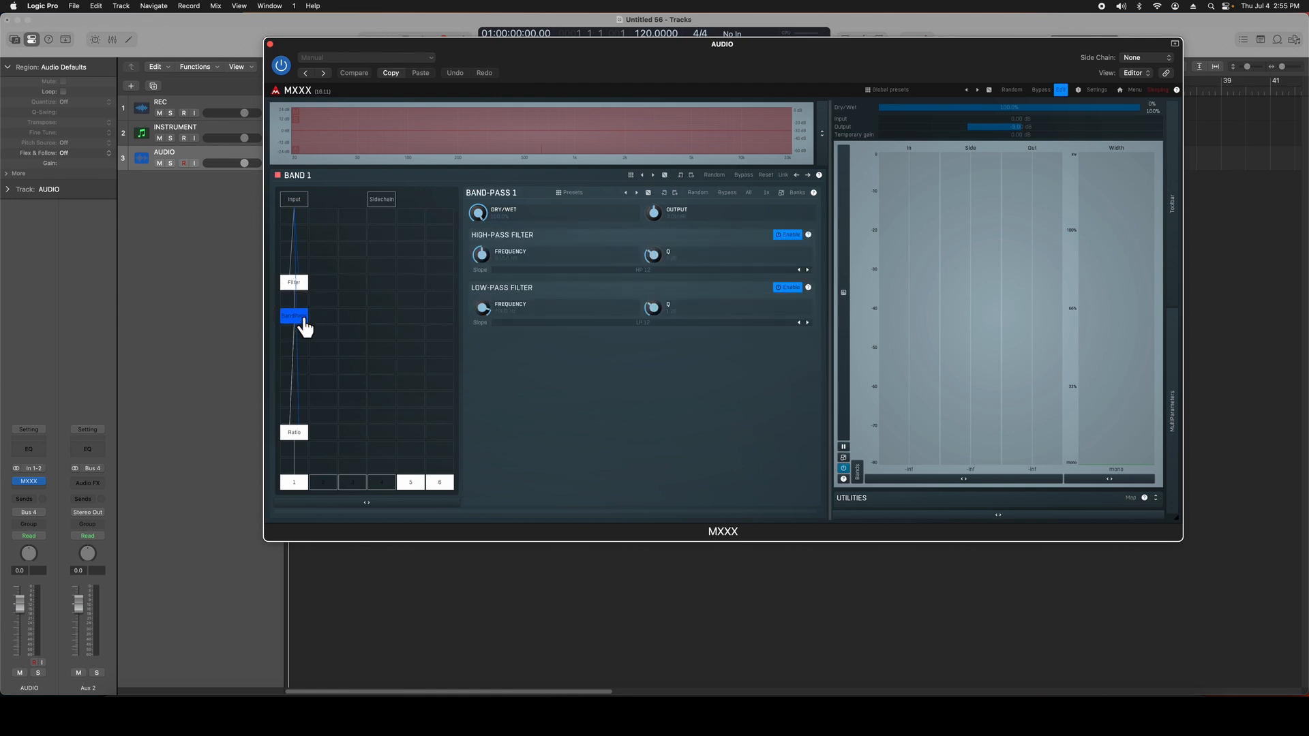
click(300, 436)
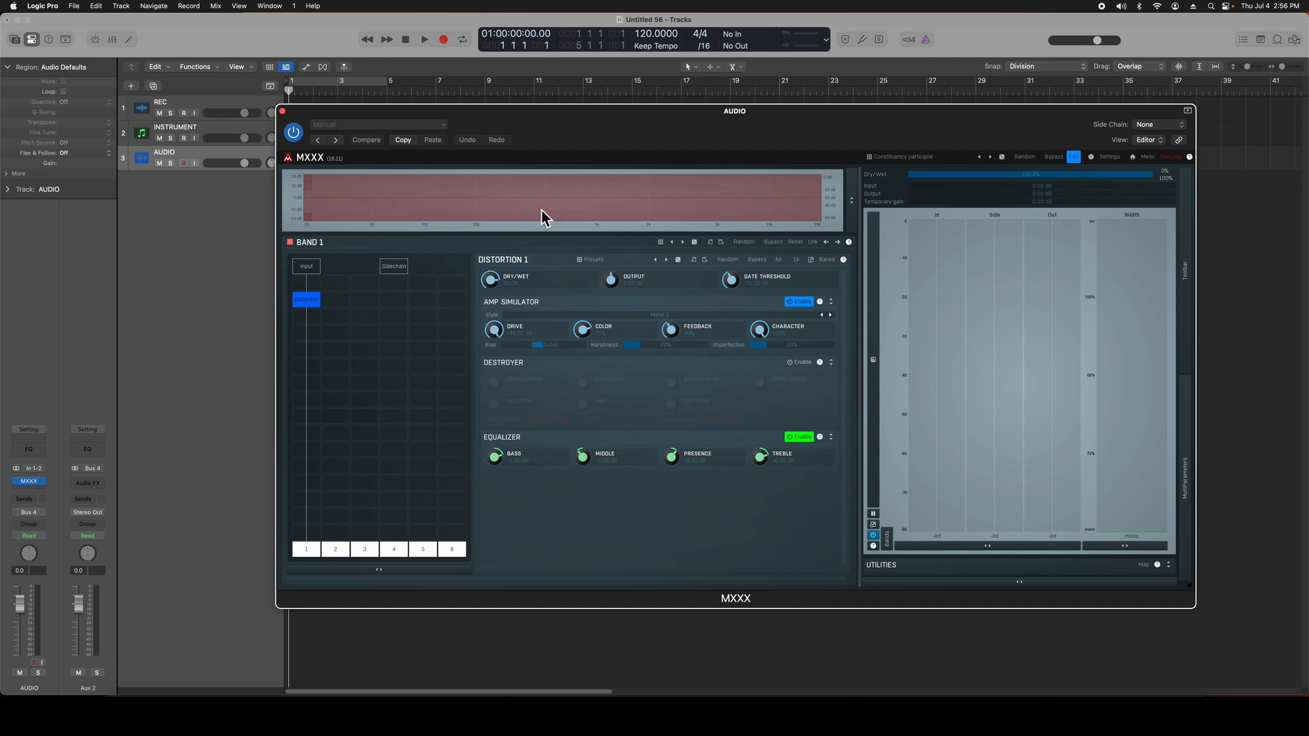
Step: Replace the current band settings with six default bands and select the higher bands up to Band 6
click(502, 211)
click(607, 309)
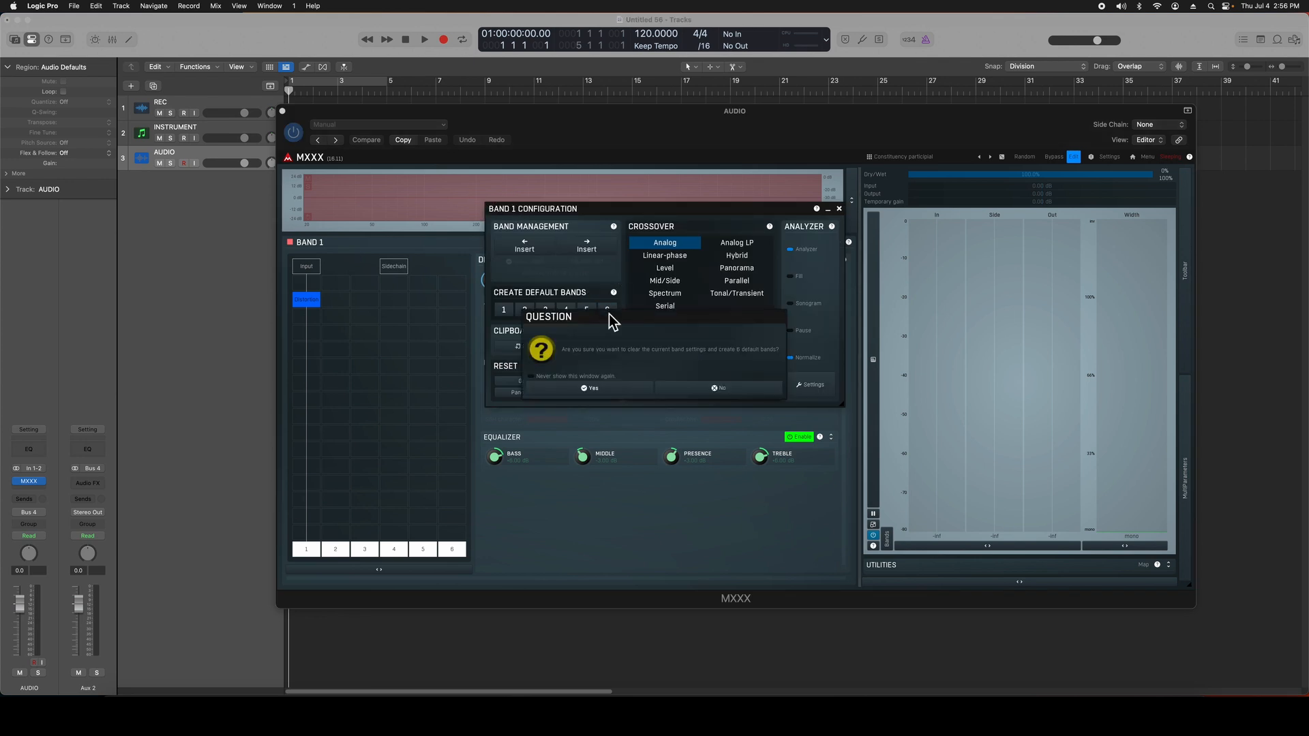
click(617, 388)
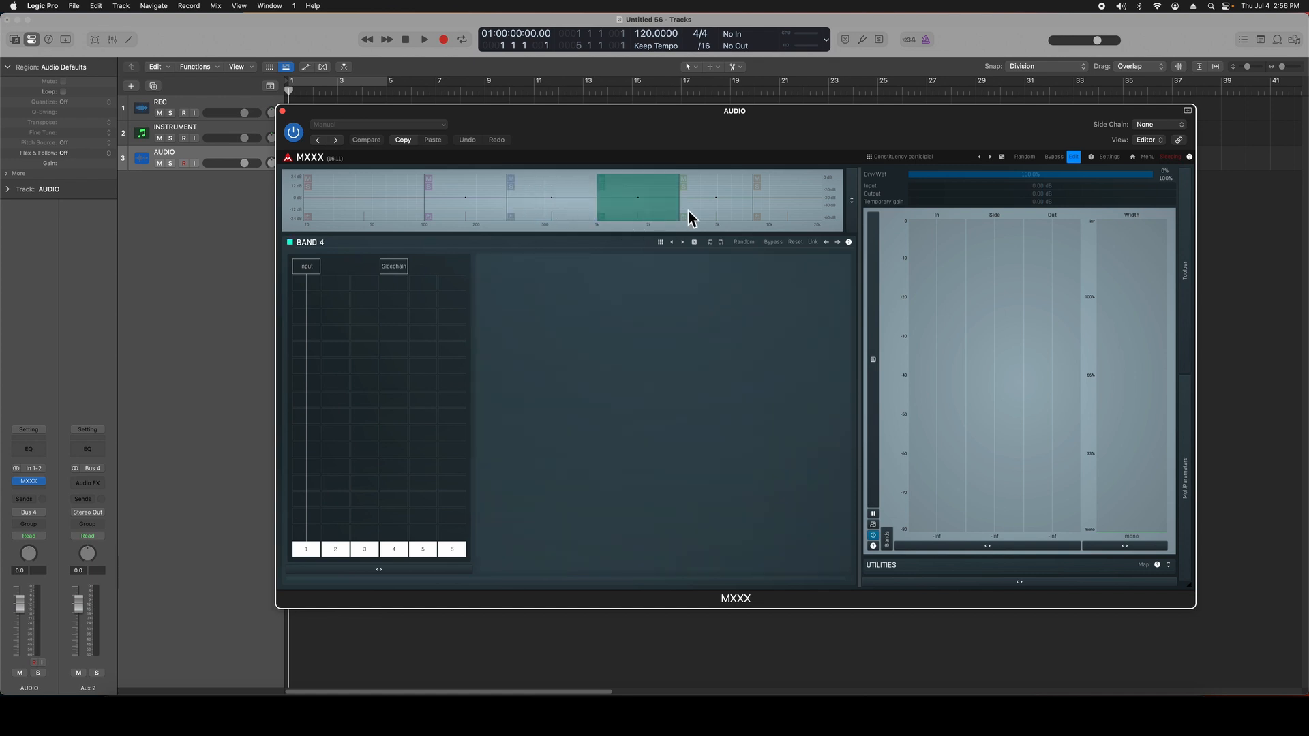
click(709, 211)
click(793, 211)
Step: Try crossover types such as Serial, Parallel, Panorama, Analog LP, Spectrum and Linear-phase for the bands, and return to Analog
right_click(358, 205)
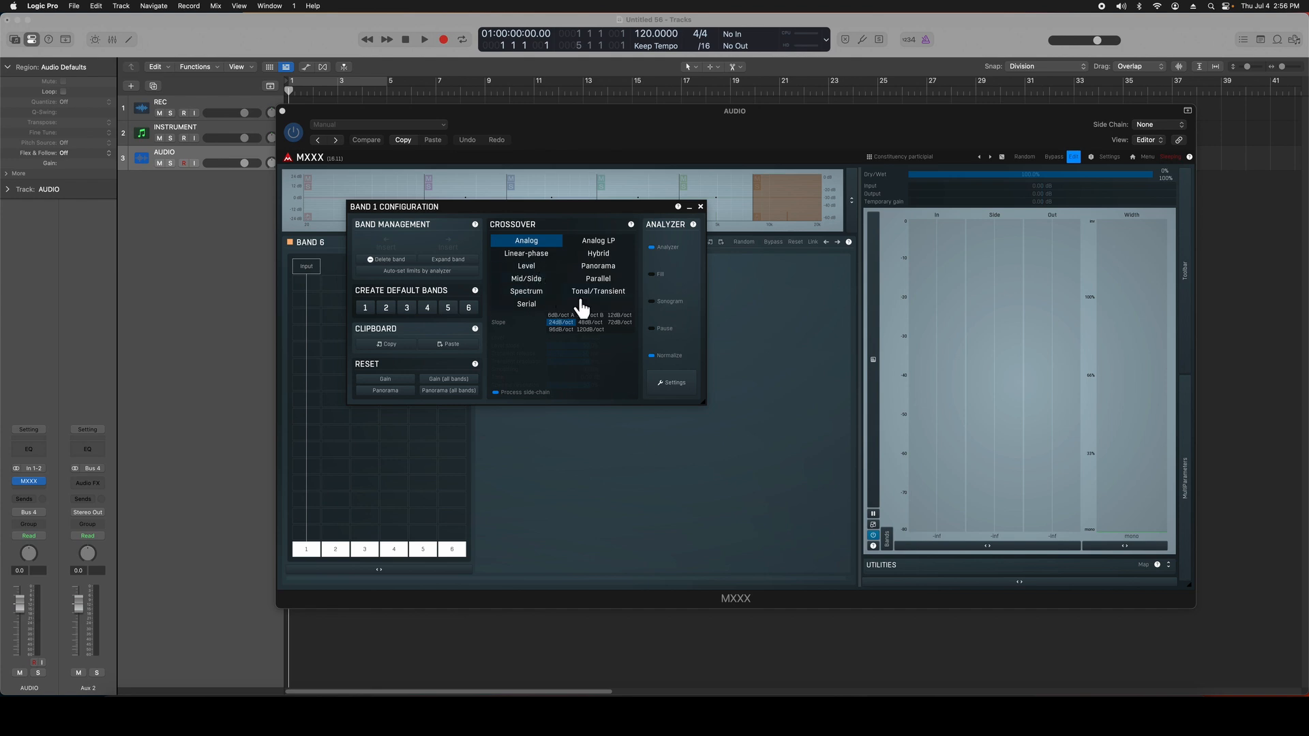
click(526, 304)
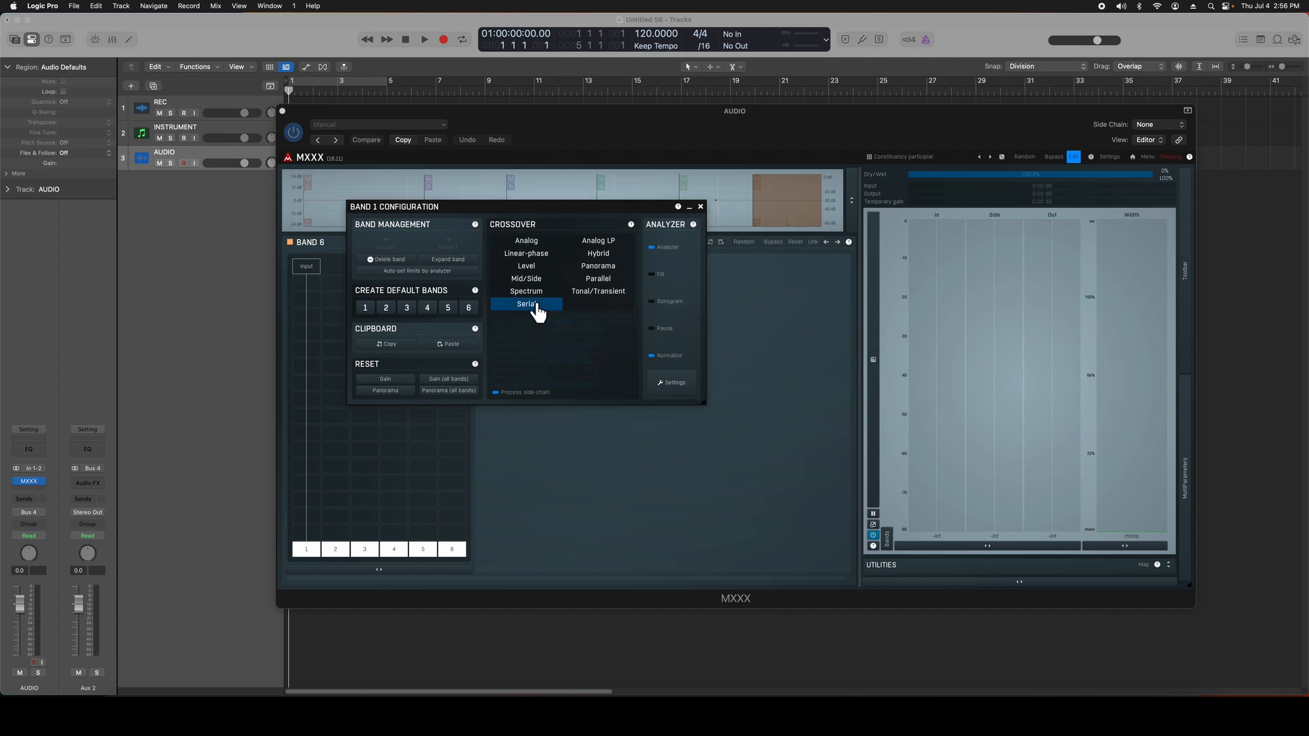
click(598, 278)
click(599, 265)
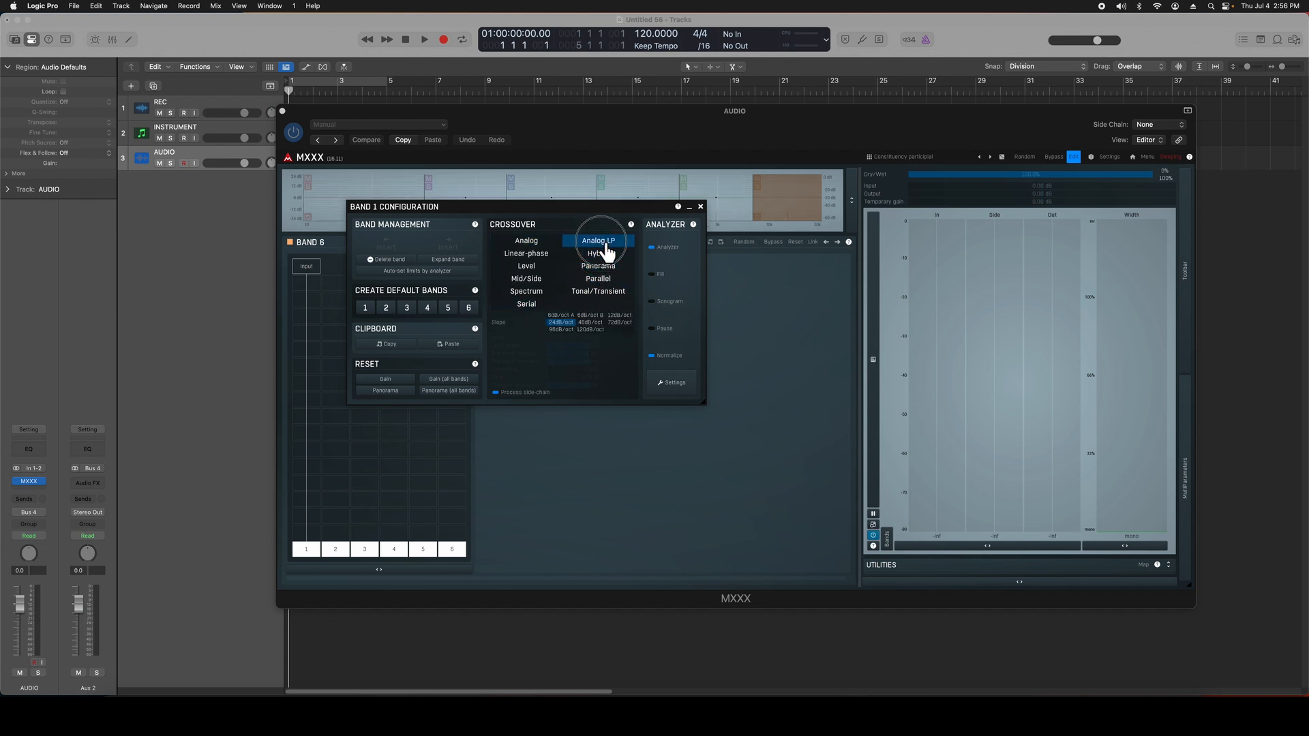
click(526, 291)
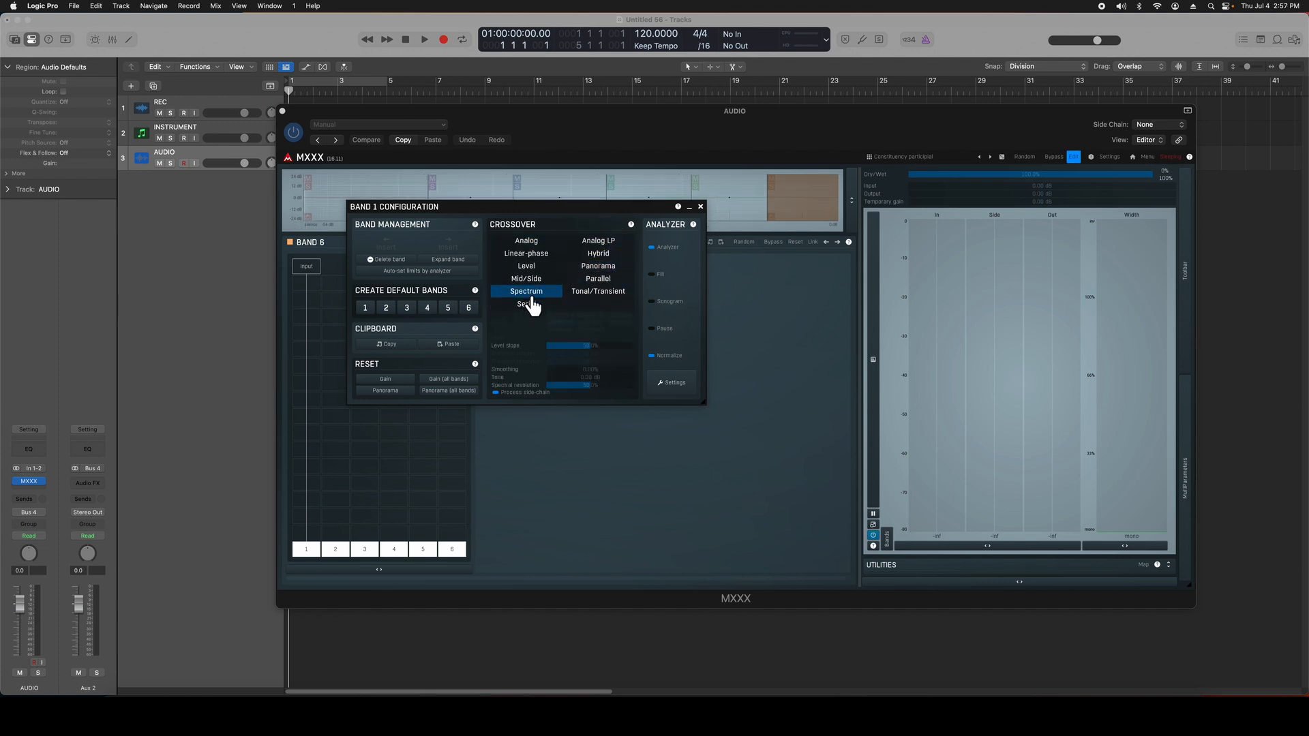
click(537, 278)
click(540, 255)
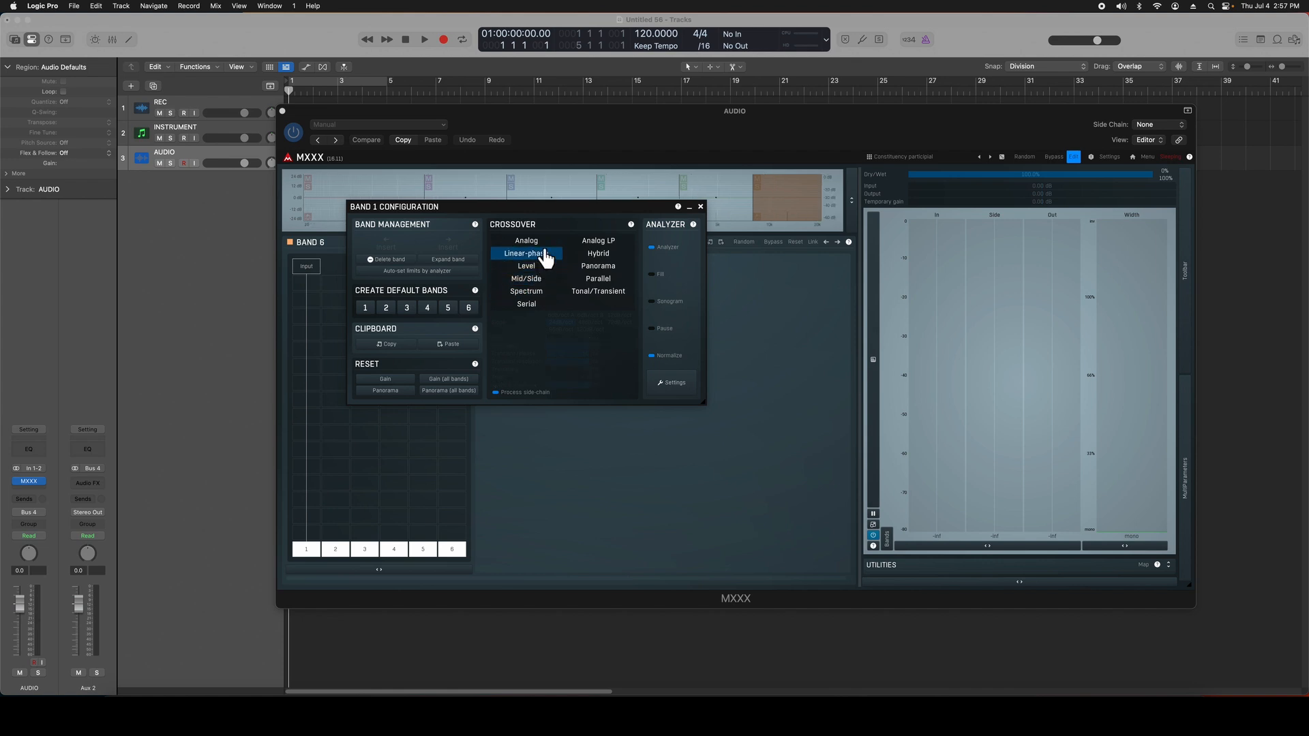
click(543, 242)
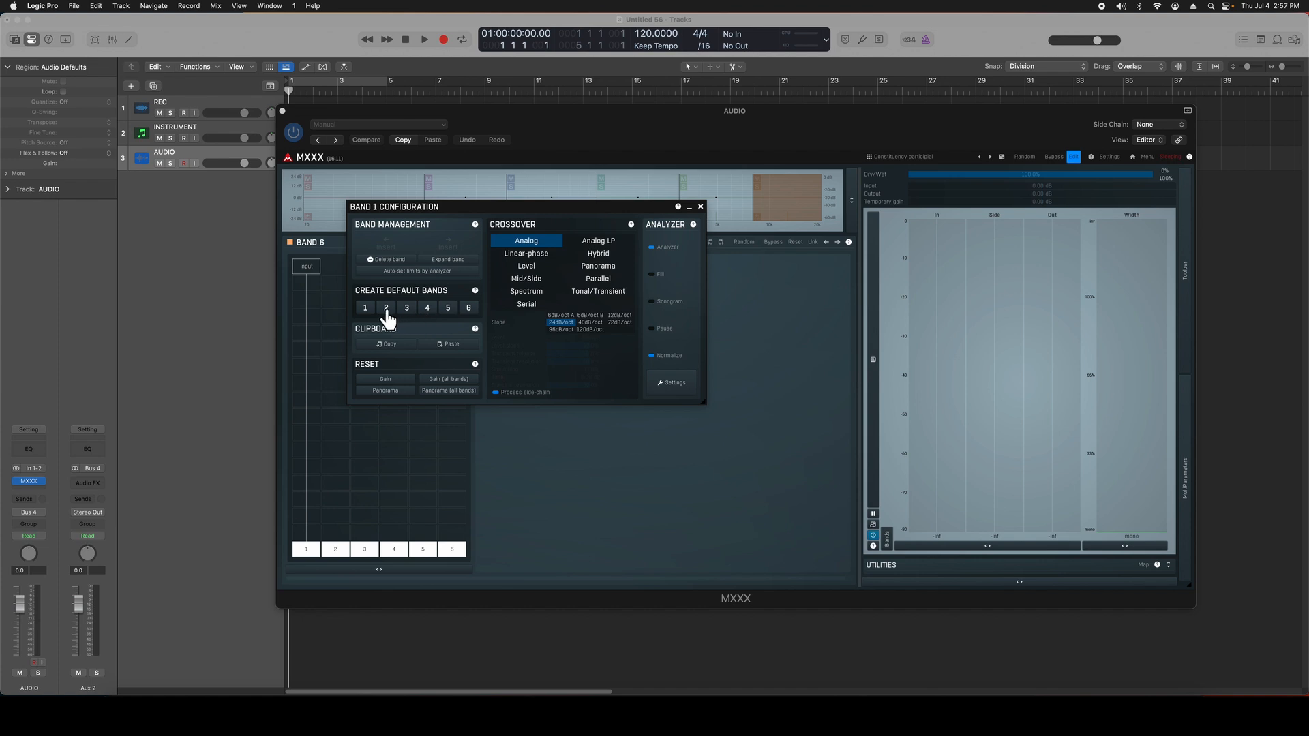
Step: Leave the band configuration, select Band 1 and view the plug-in choices for its first slot
click(397, 216)
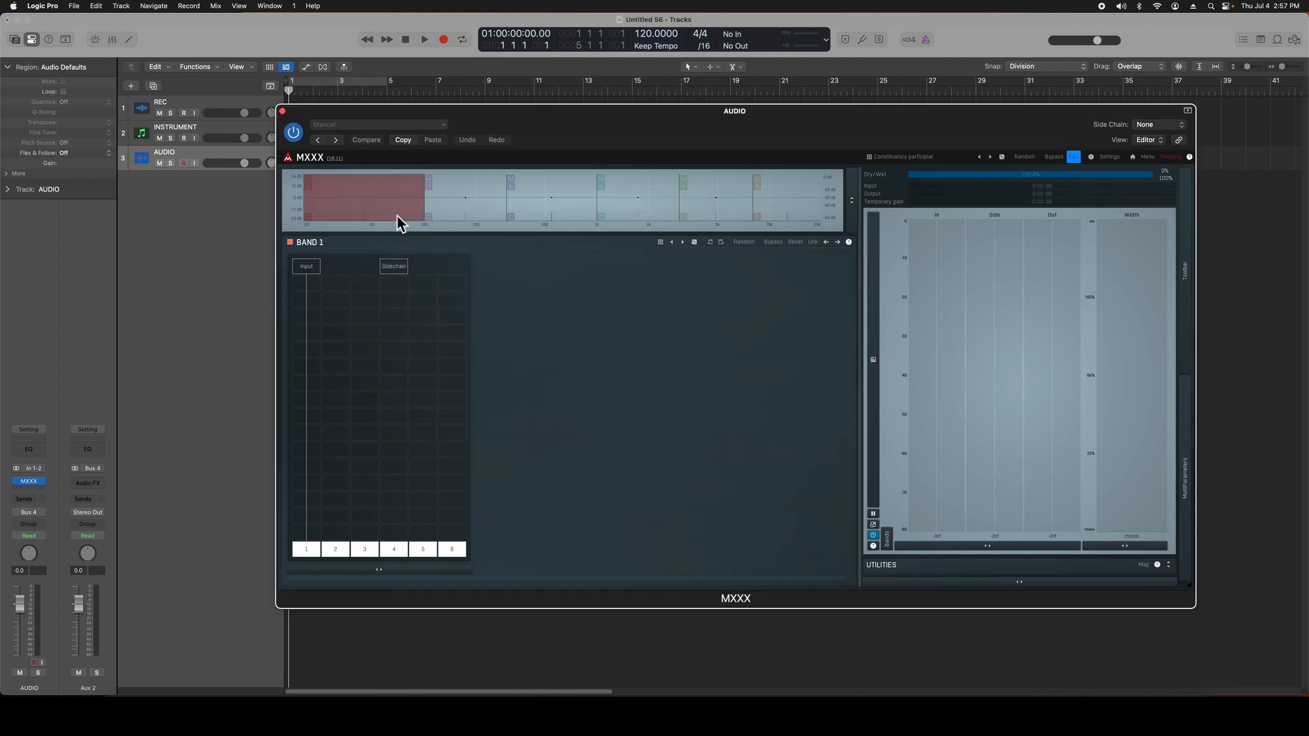
click(319, 292)
click(494, 391)
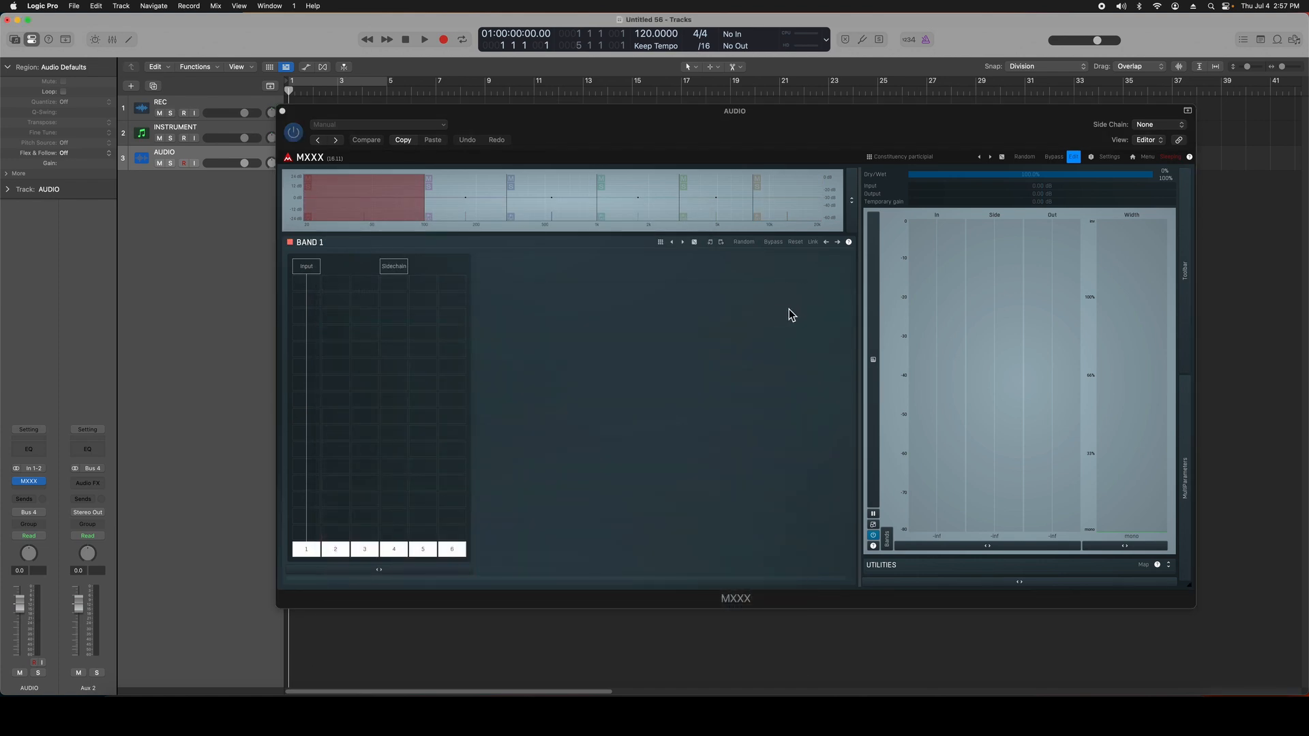
Step: Select Band 2 and open Modulator 1 from the utilities, placing its window clear of the band's slots
click(495, 217)
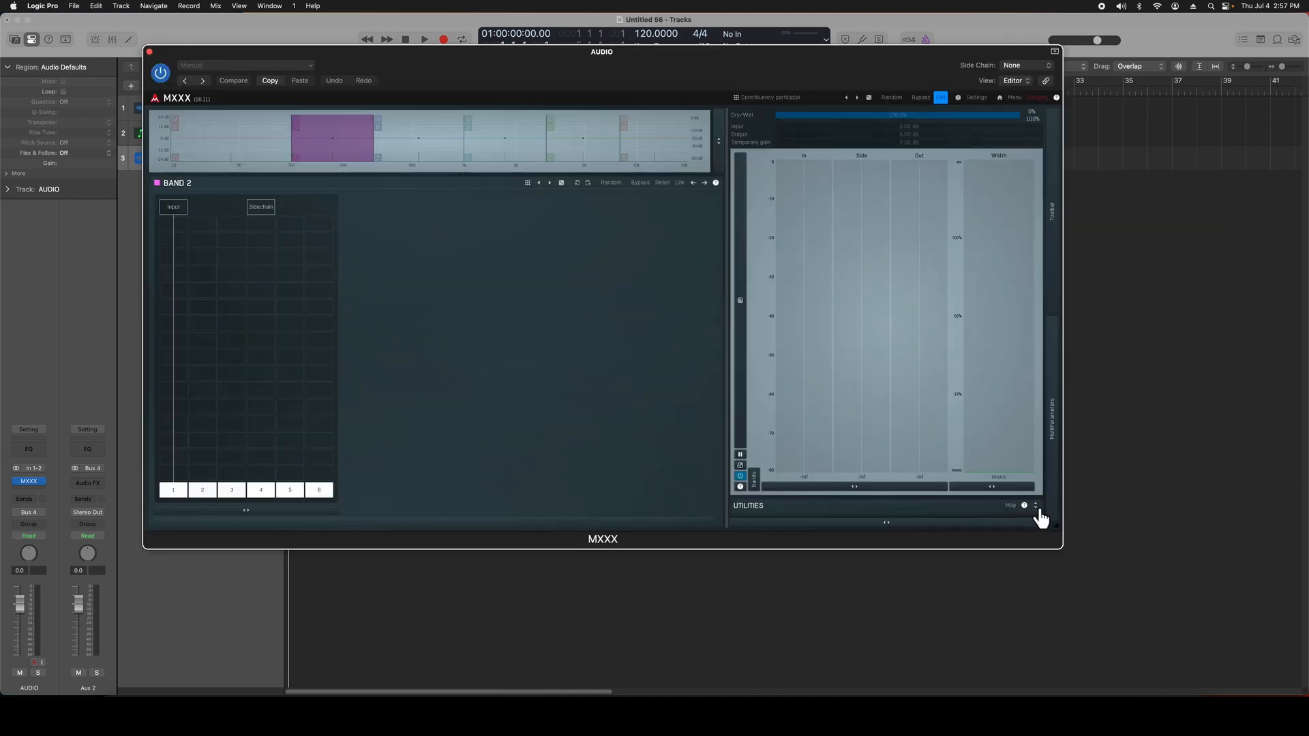
click(1036, 508)
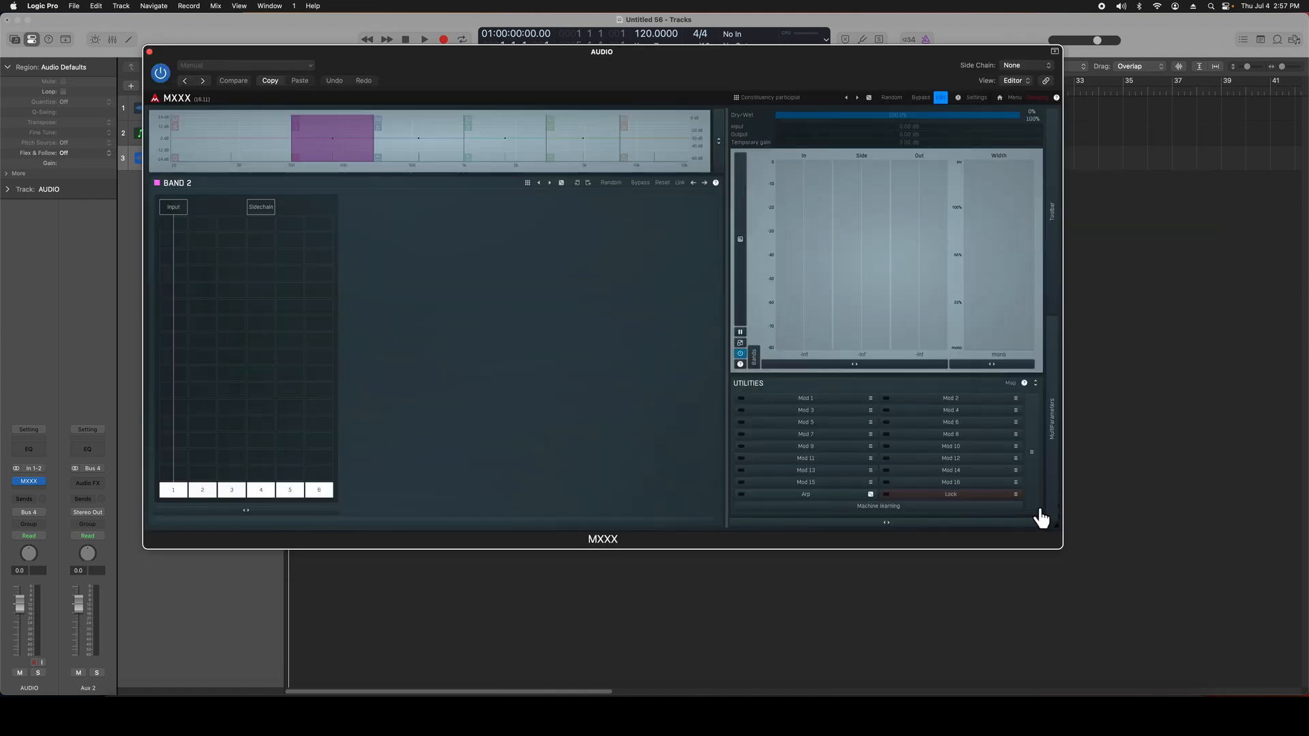
click(821, 400)
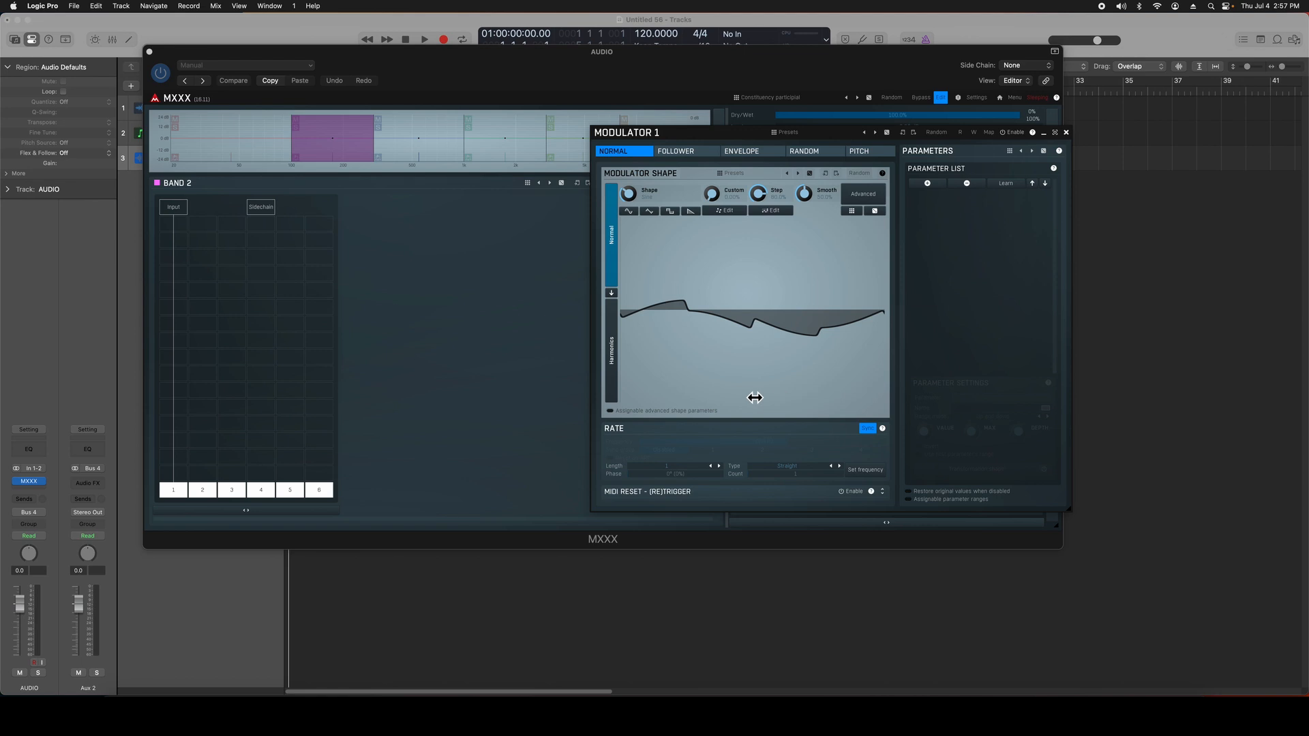
drag(646, 128, 614, 96)
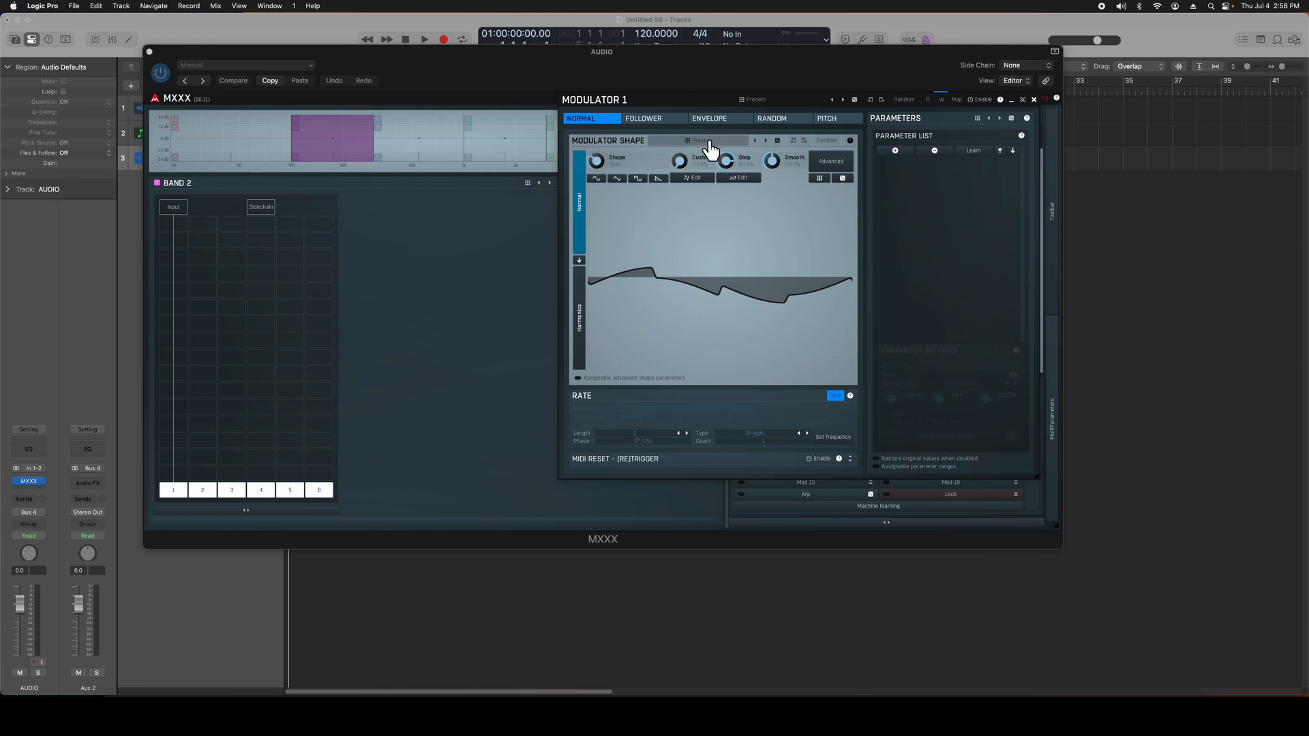
Step: Add the AutoVolume plug-in to the first slot of Band 2
double_click(207, 237)
click(193, 290)
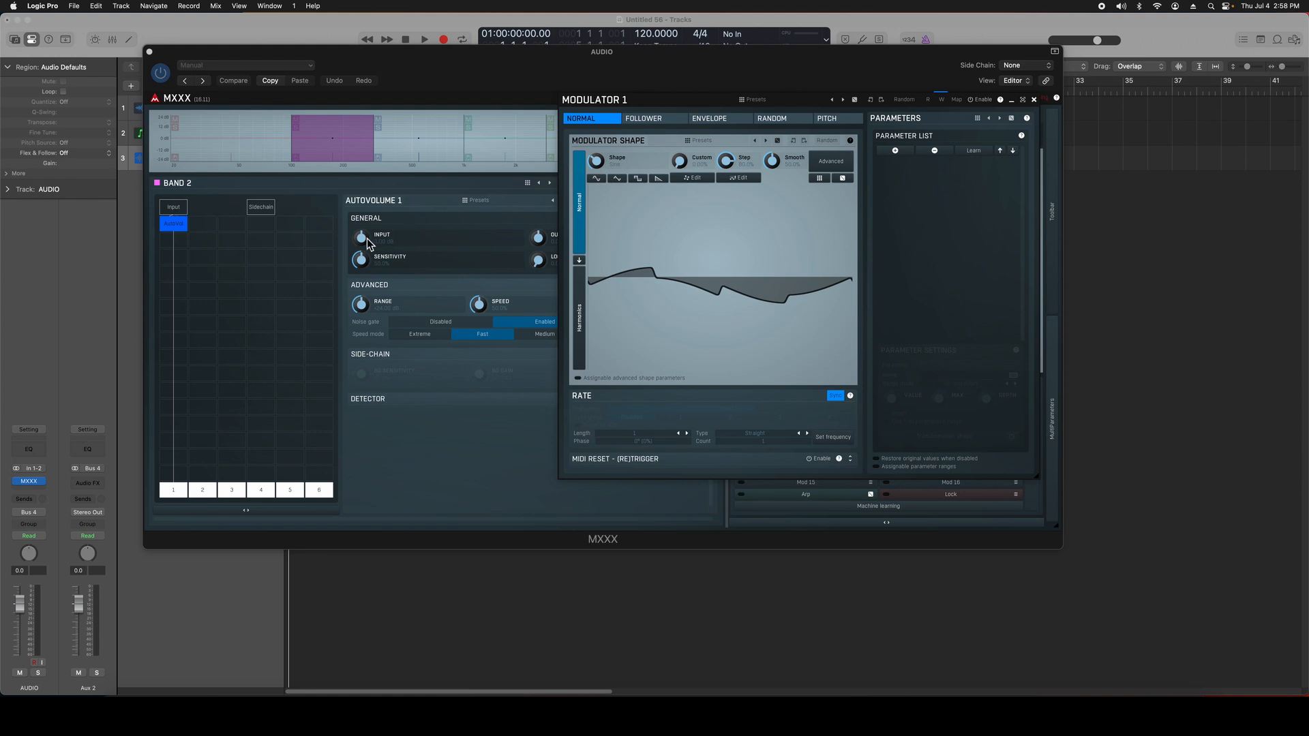
Step: Learn the AutoVolume input gain of Band 2 as the parameter controlled by Modulator 1
click(977, 151)
click(368, 244)
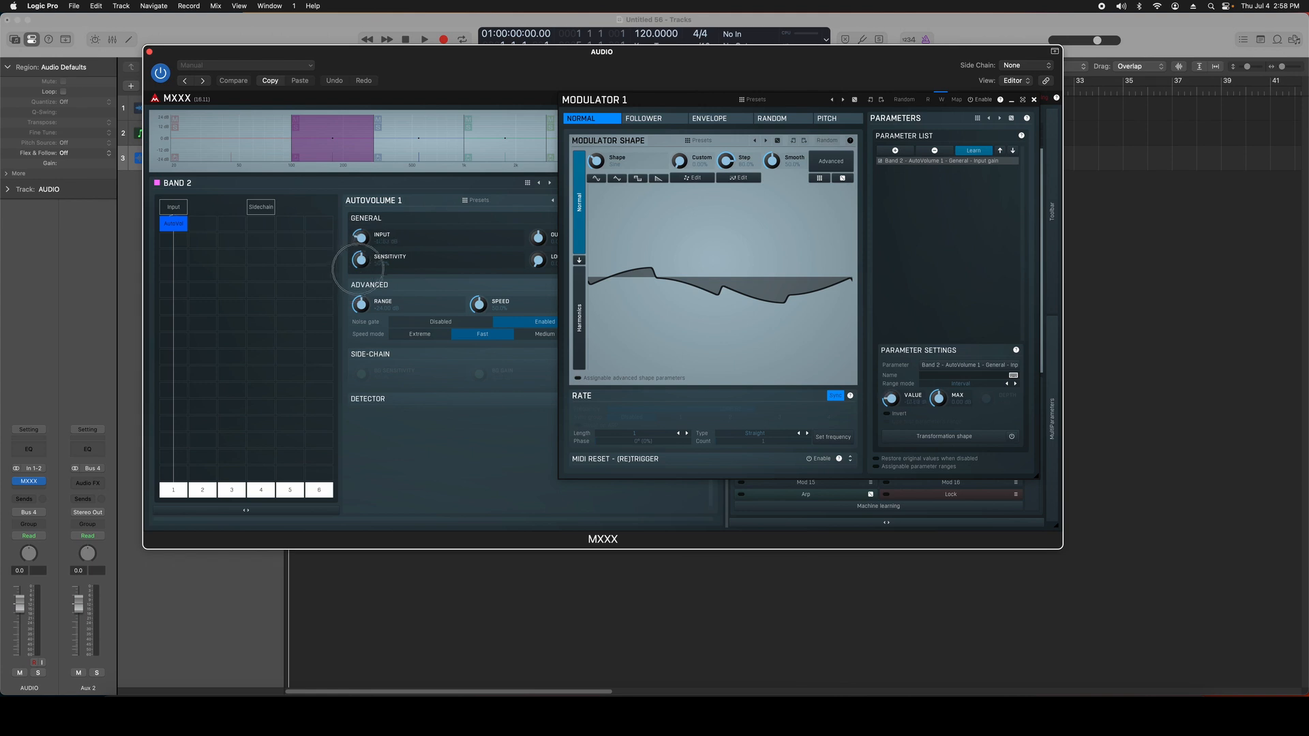
mouse_move(427, 209)
mouse_down()
mouse_move(399, 269)
mouse_move(432, 228)
mouse_up()
click(982, 151)
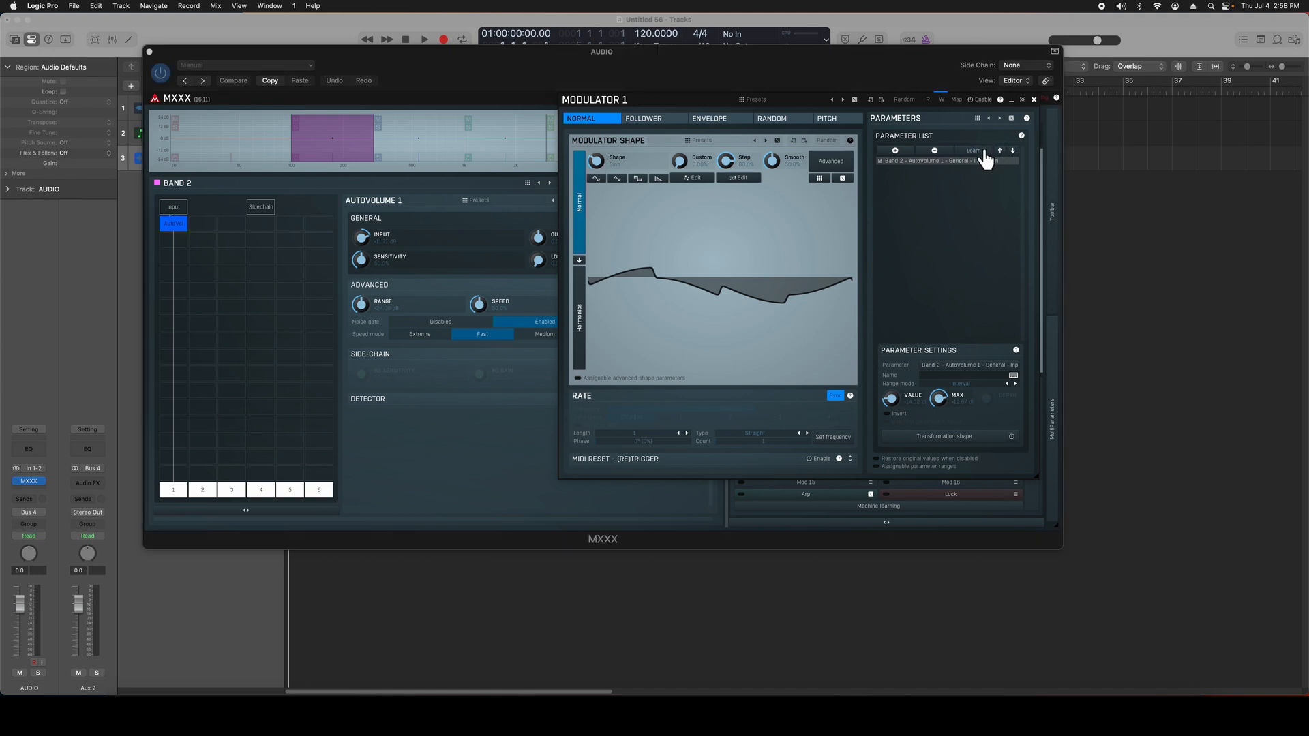
Step: Adjust the value and maximum of the assigned input gain parameter and enable Modulator 1
click(941, 400)
click(890, 398)
click(982, 101)
Step: Rearrange the plug-in and Modulator 1 windows to uncover the tracks, and place the playhead near the start of the timeline
drag(367, 70, 560, 89)
click(305, 93)
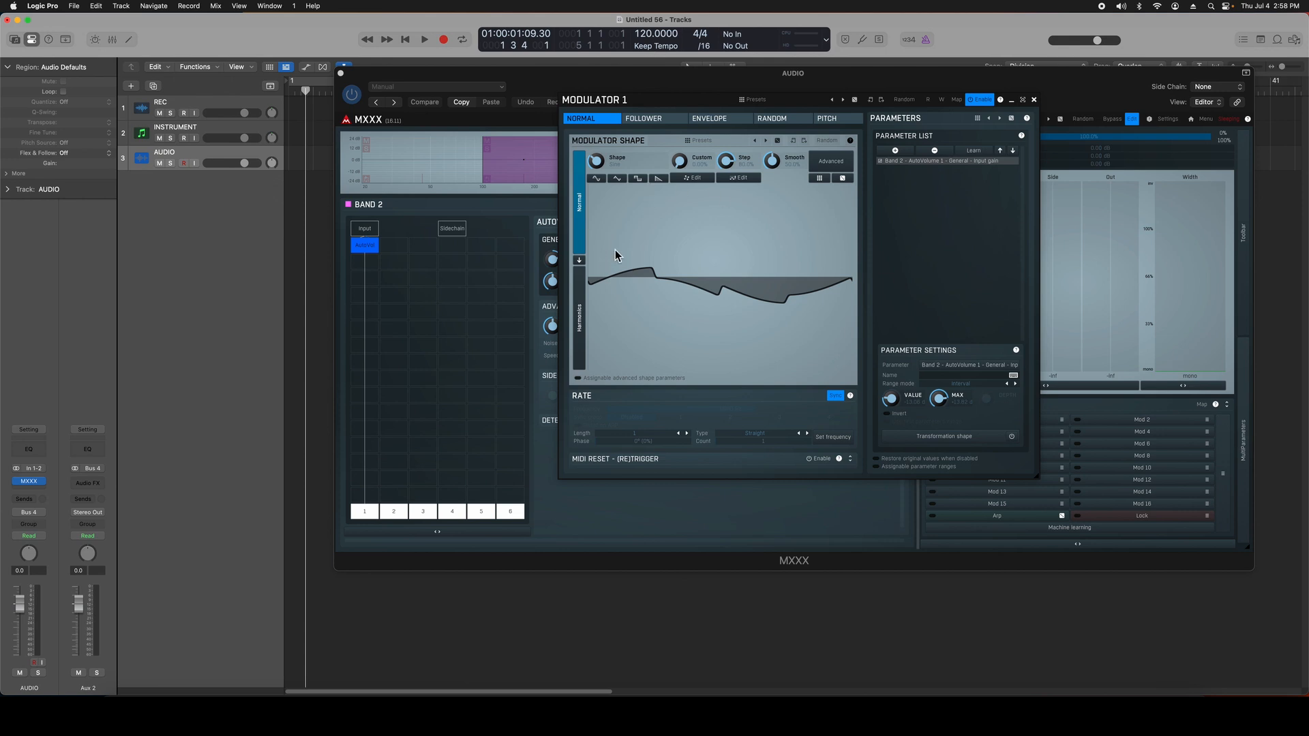
drag(616, 101, 805, 109)
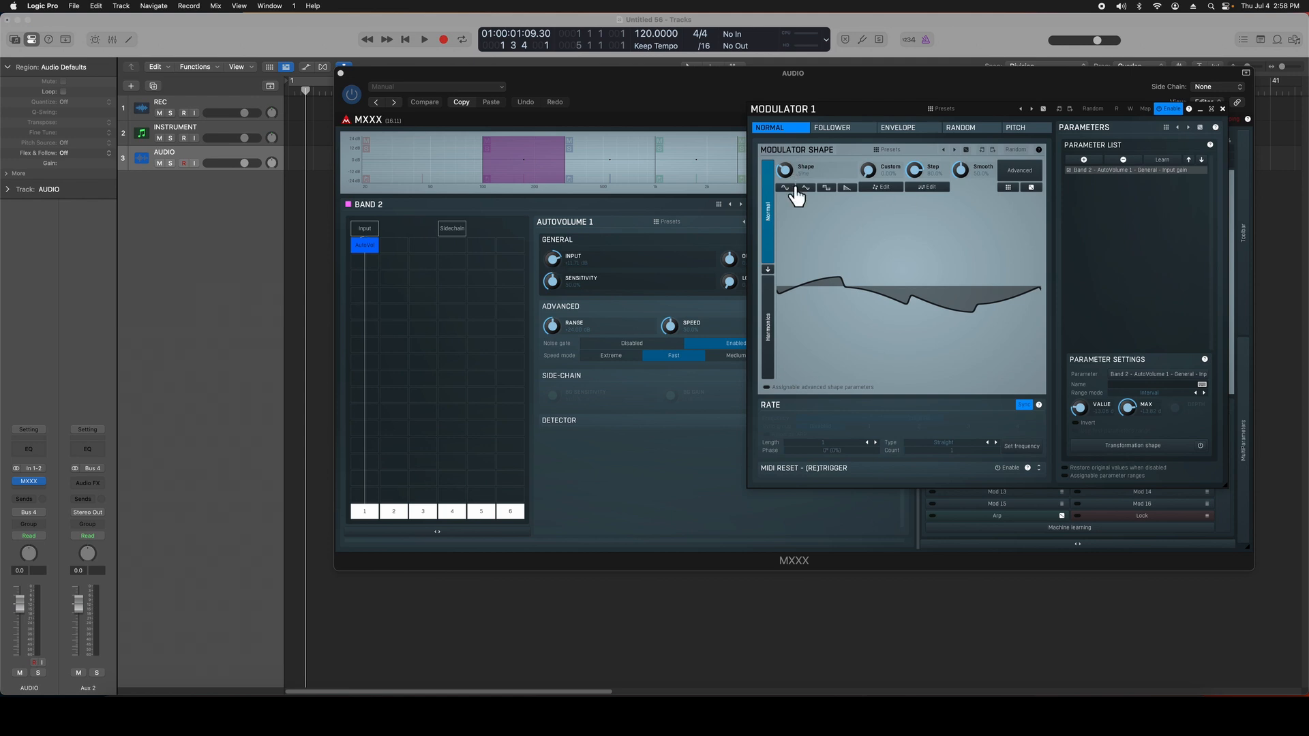
drag(806, 109, 670, 105)
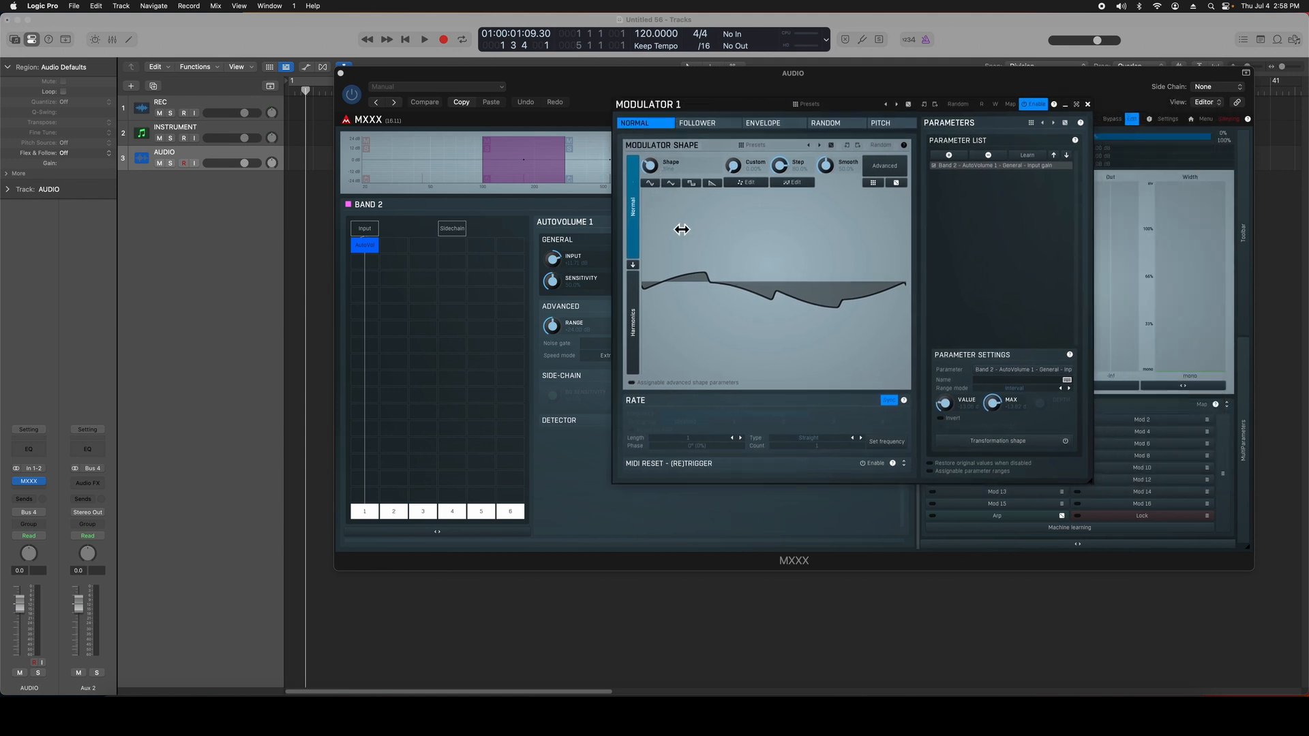
Step: Try the preset waveforms for Modulator 1's shape, finishing on the descending saw shape
click(671, 183)
click(692, 183)
click(712, 183)
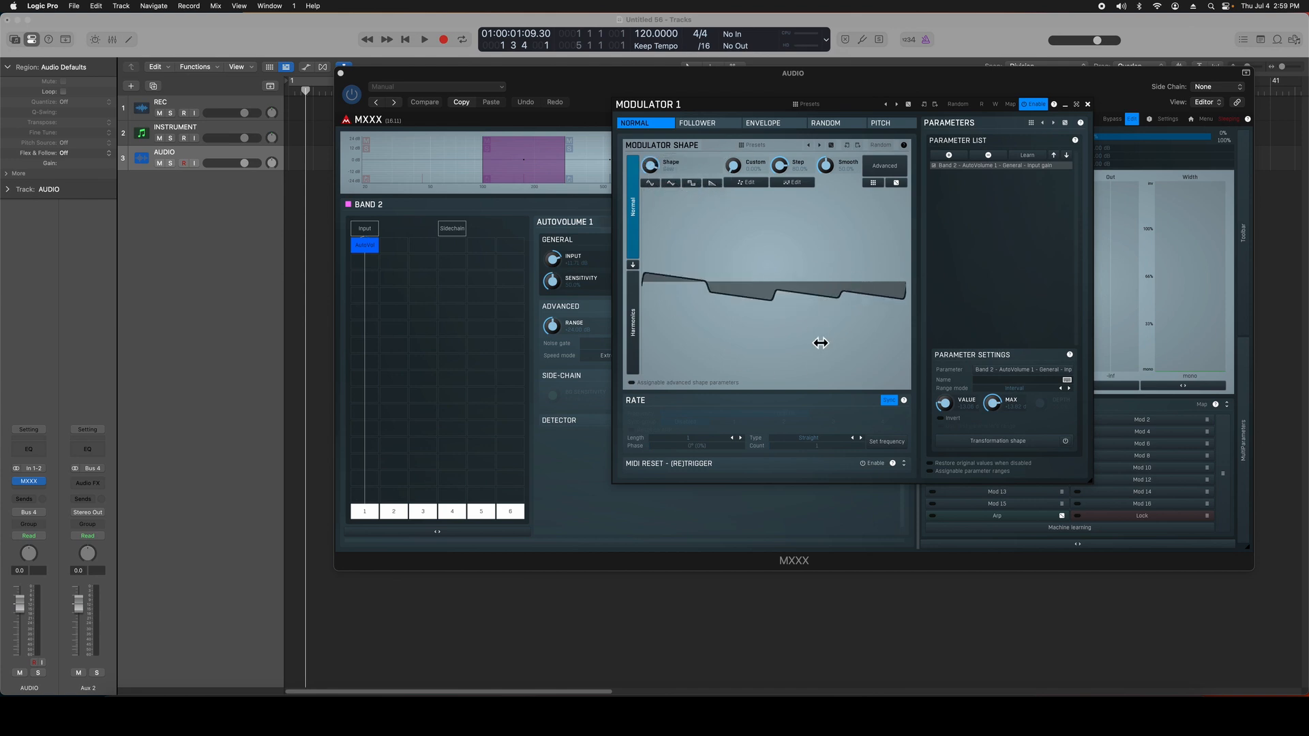
Step: View the Follower, Envelope, Random and Pitch modes of Modulator 1 and return to Normal
click(698, 124)
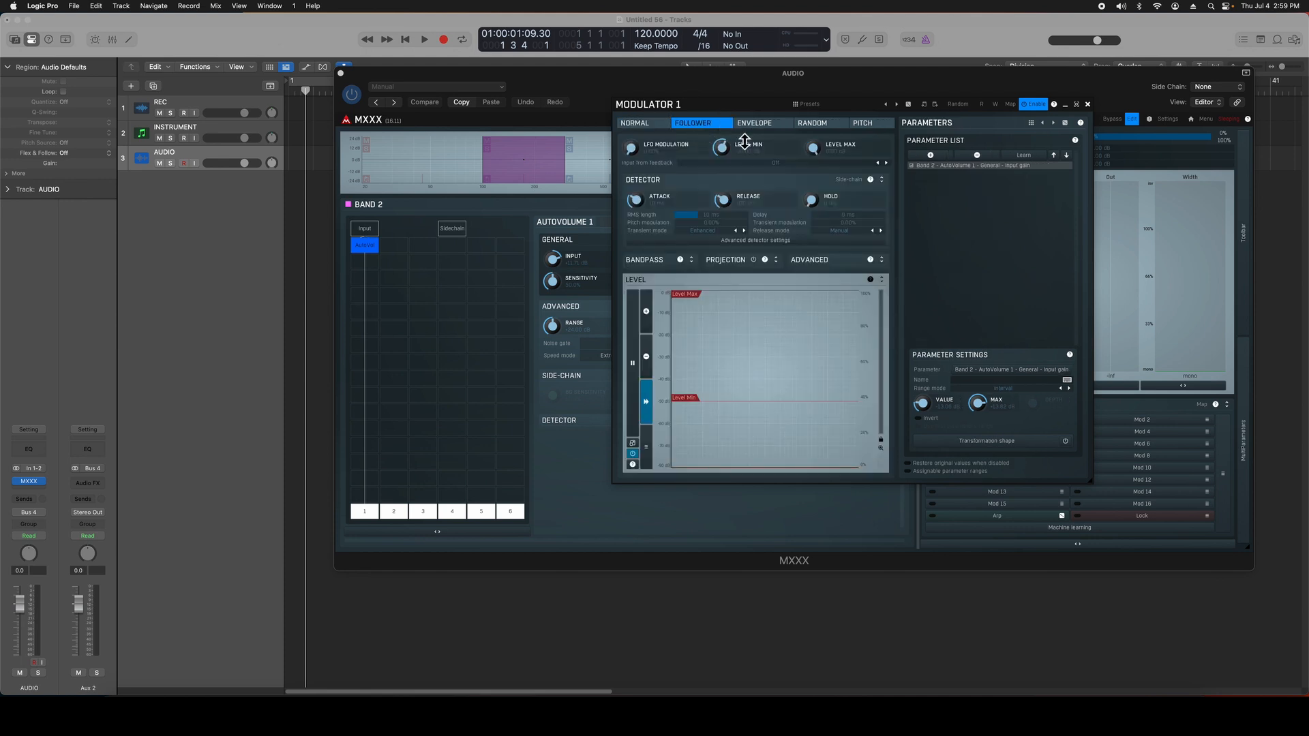
click(758, 125)
click(812, 123)
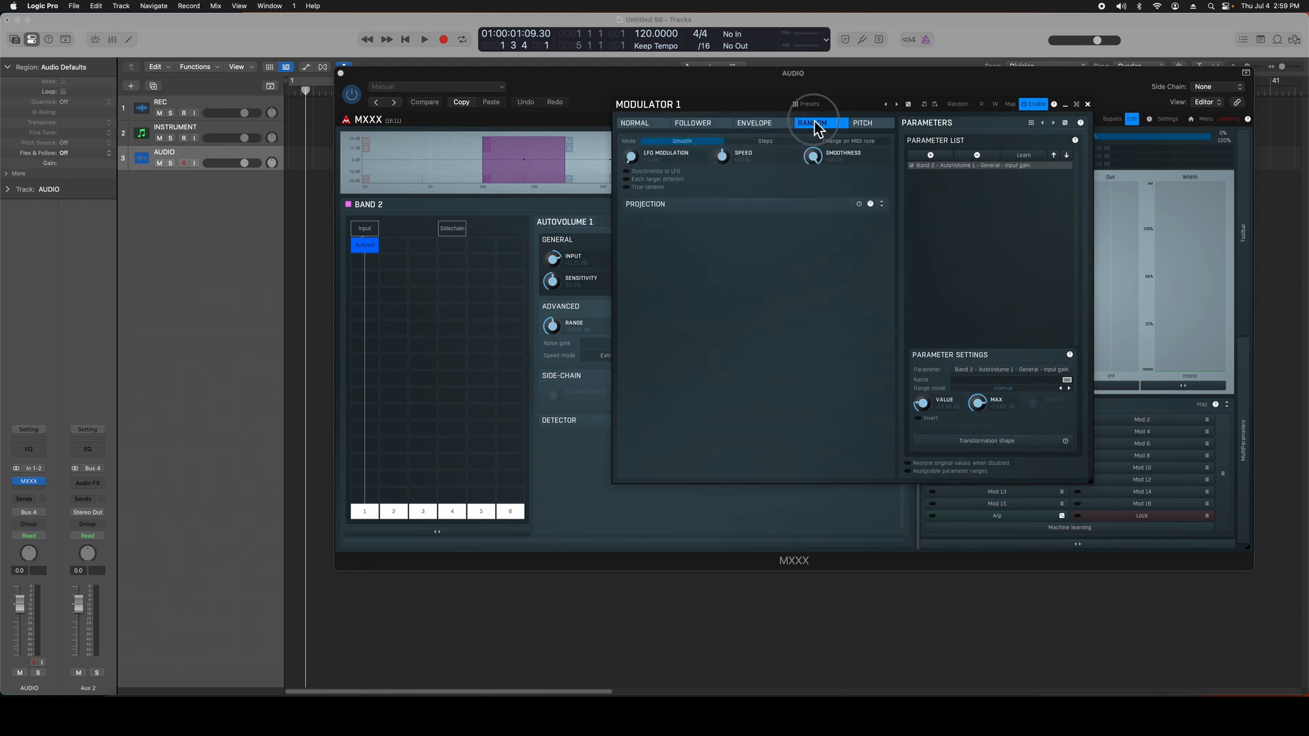
click(863, 123)
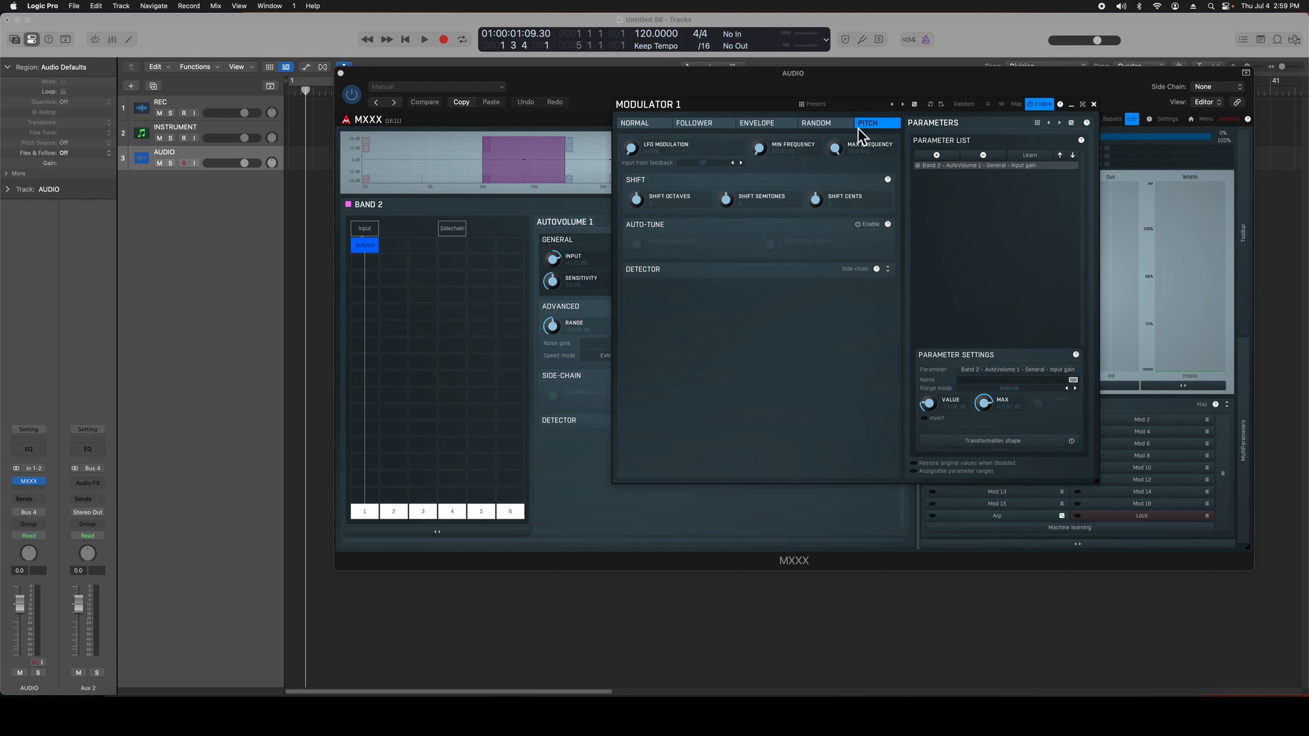
click(650, 126)
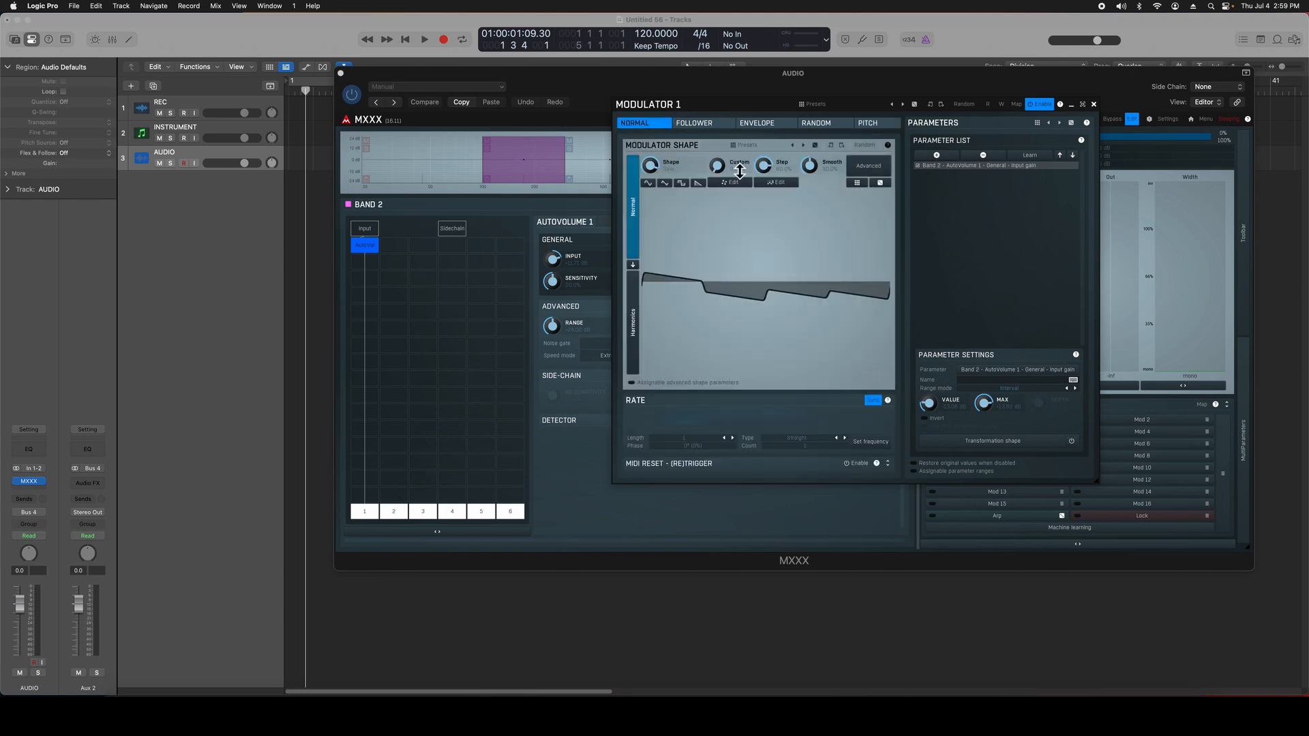
Step: Reposition the Modulator 1 window, go through its modulation modes again including Envelope, and finish on Normal
drag(667, 105, 780, 106)
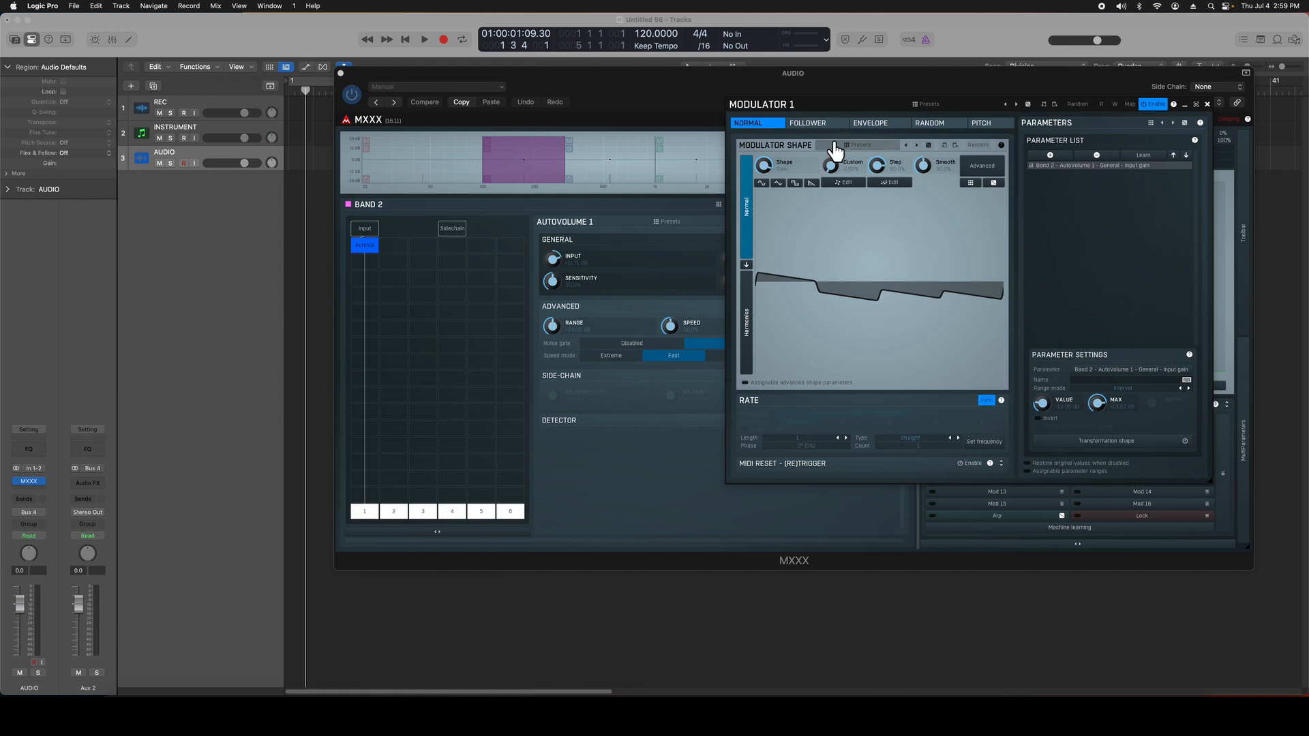
click(818, 124)
click(895, 126)
click(944, 126)
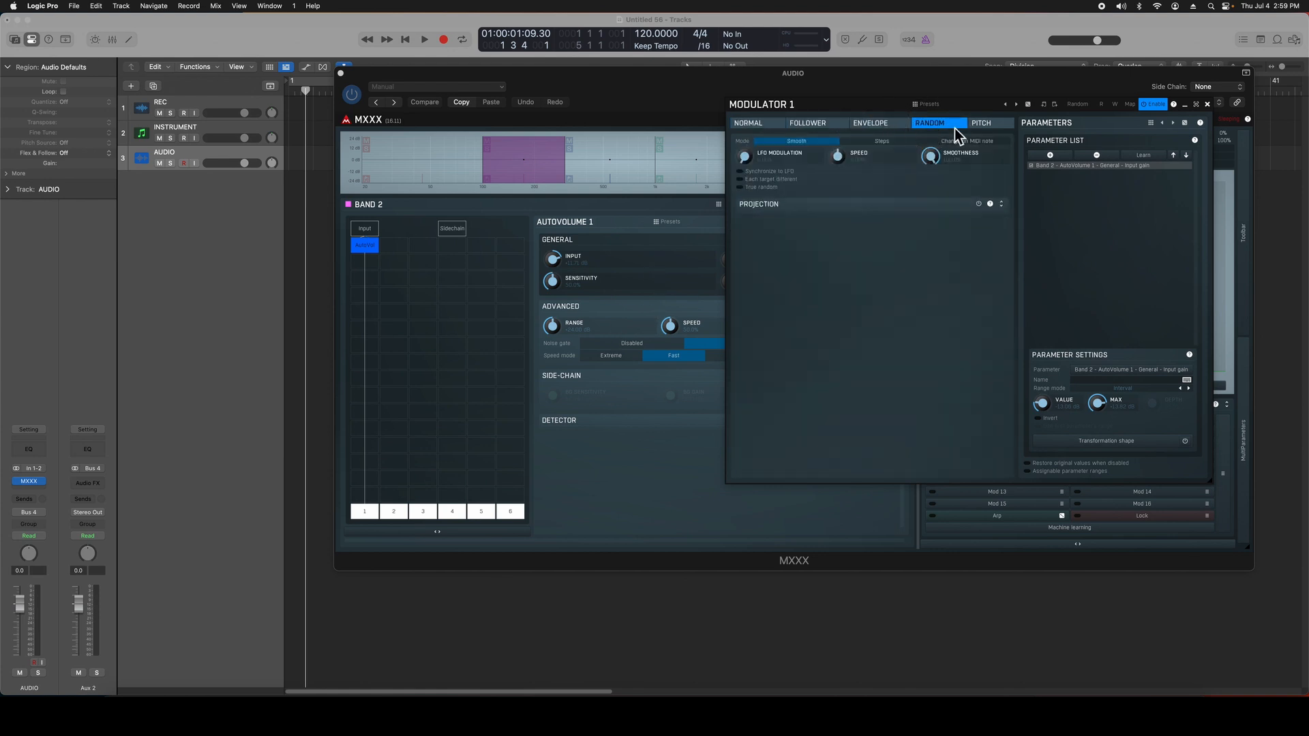
click(983, 124)
click(767, 125)
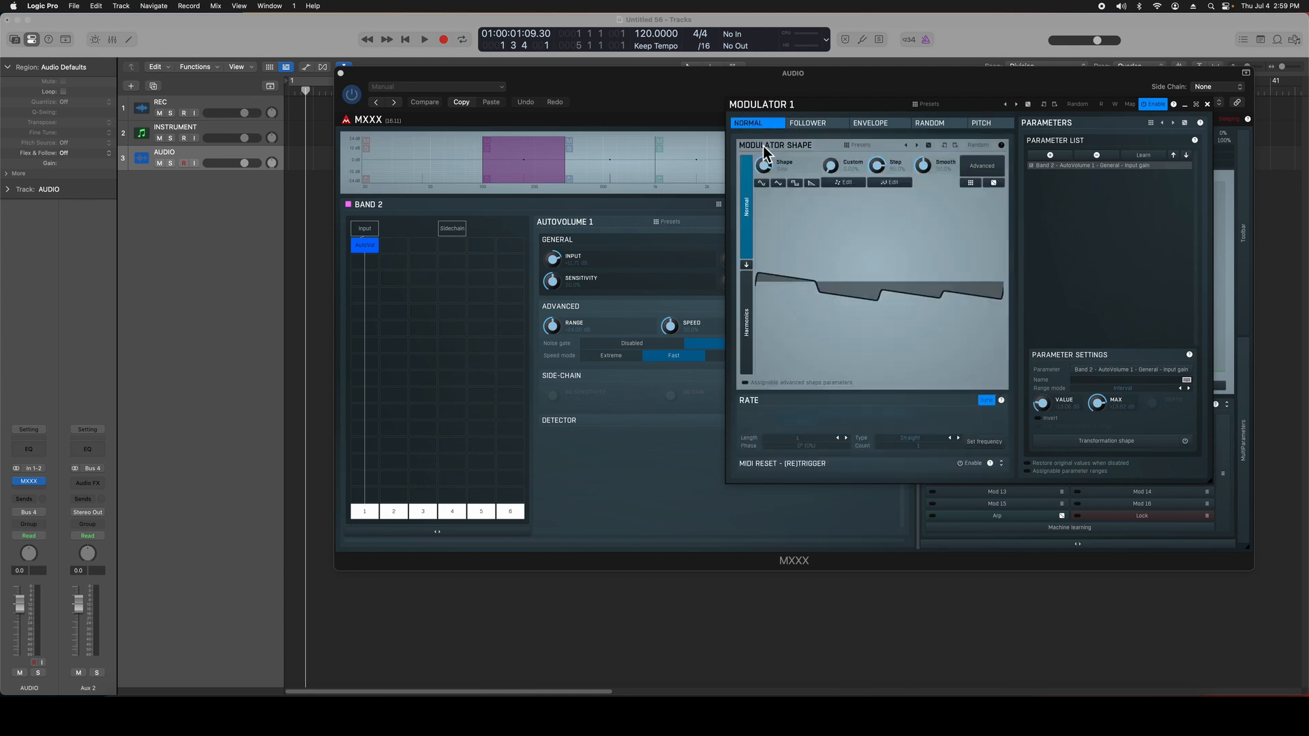
drag(840, 111, 712, 102)
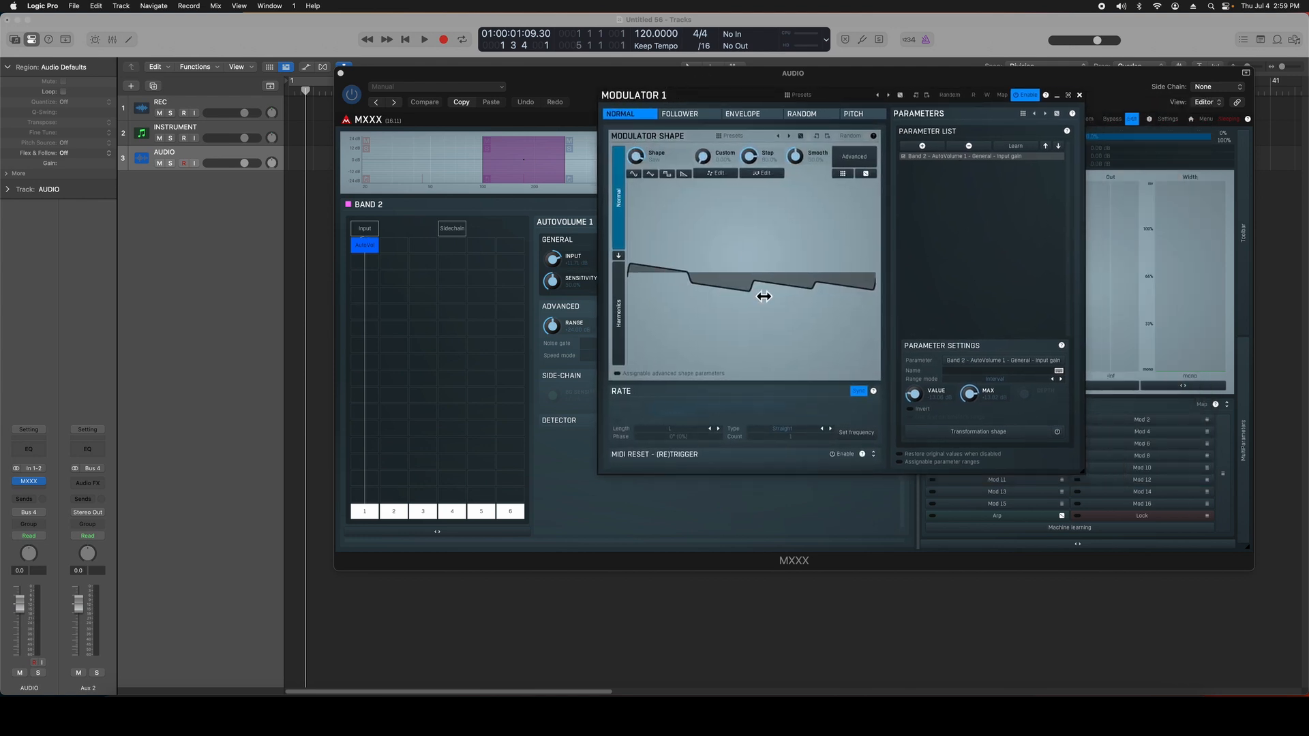
click(728, 117)
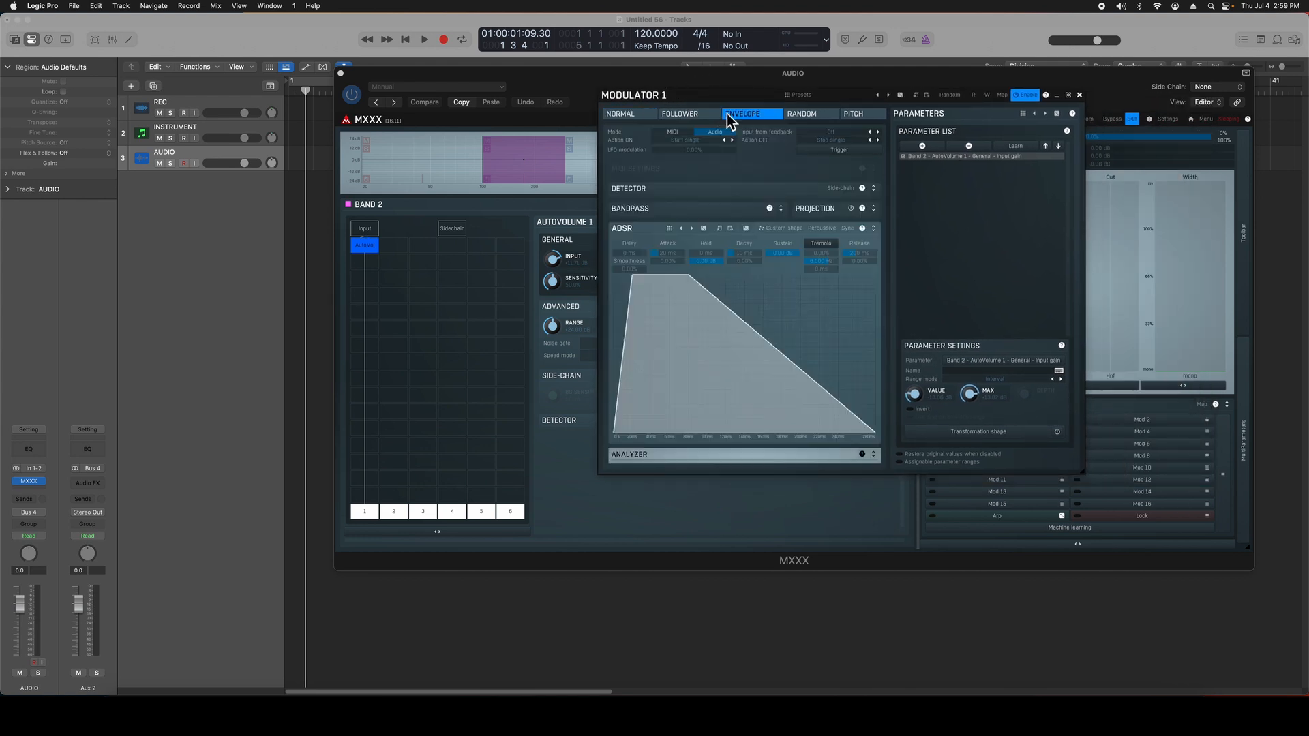
click(625, 117)
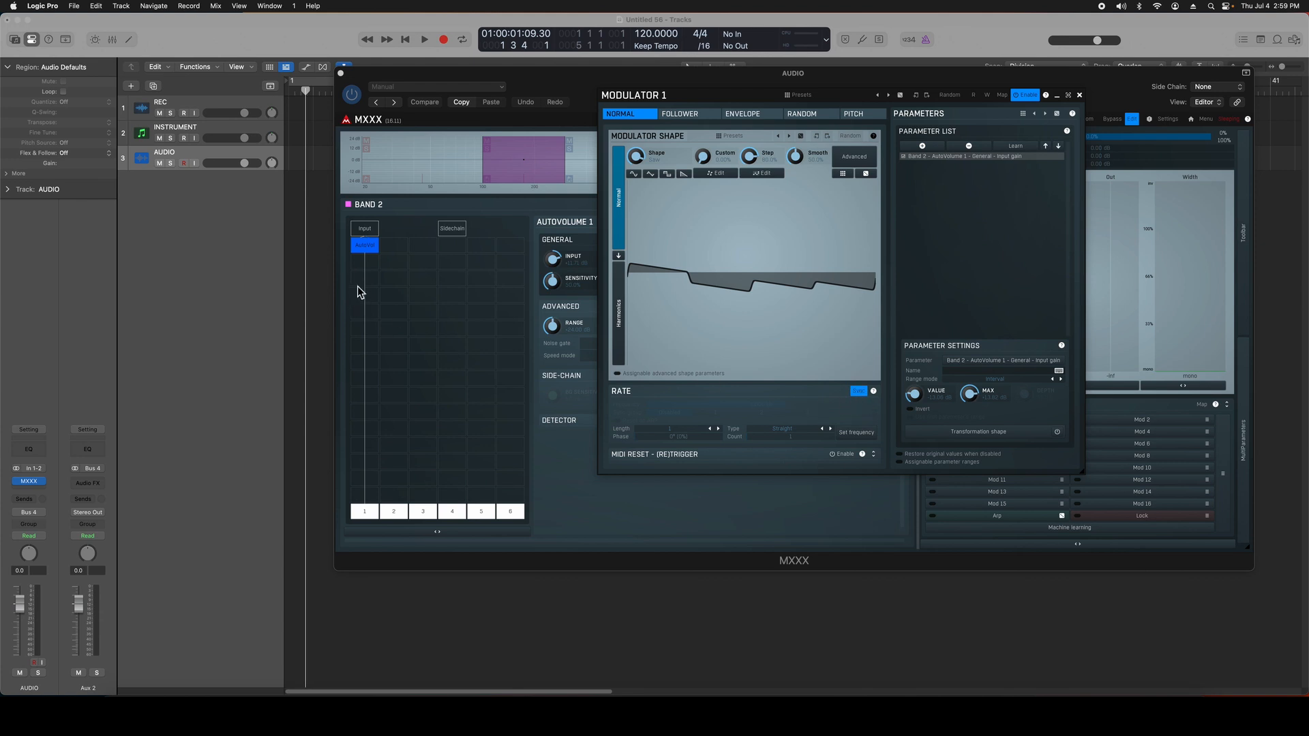
Step: Adjust AutoVolume's input gain and try the note type and length settings of Modulator 1's rate
drag(557, 263, 551, 307)
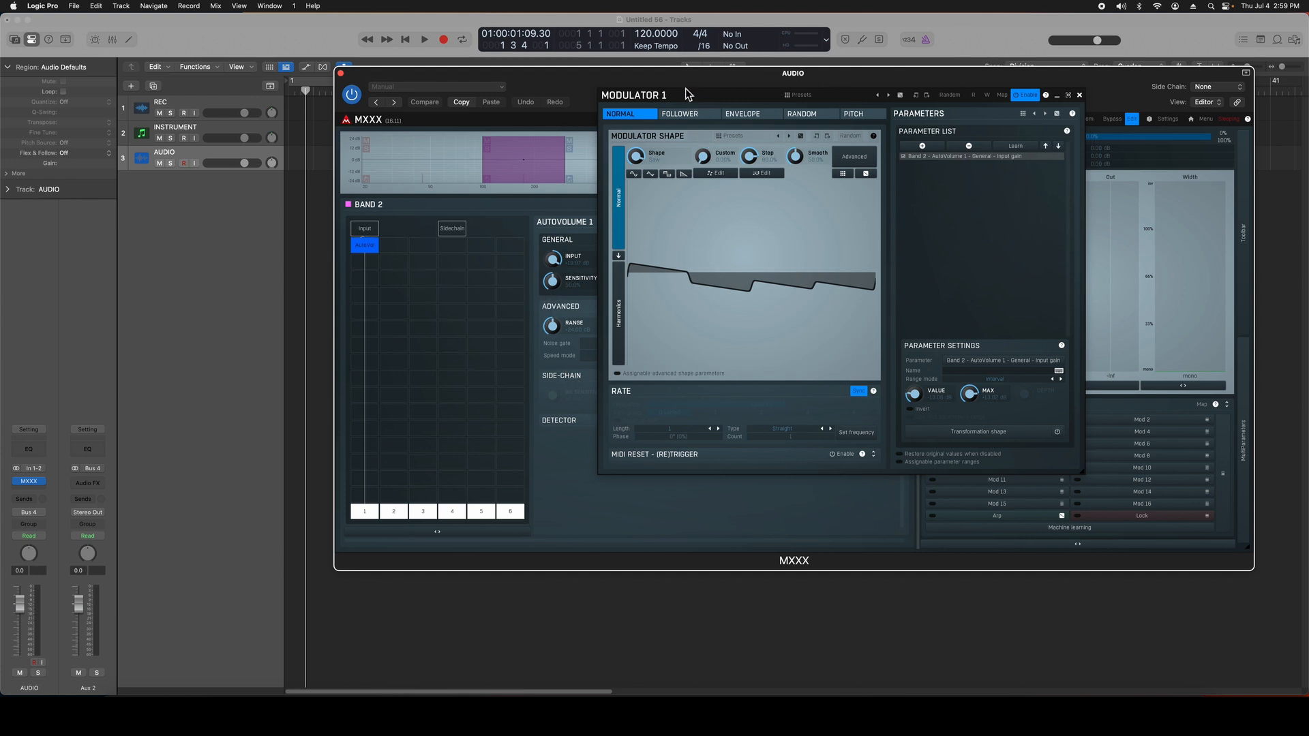
drag(686, 88, 535, 85)
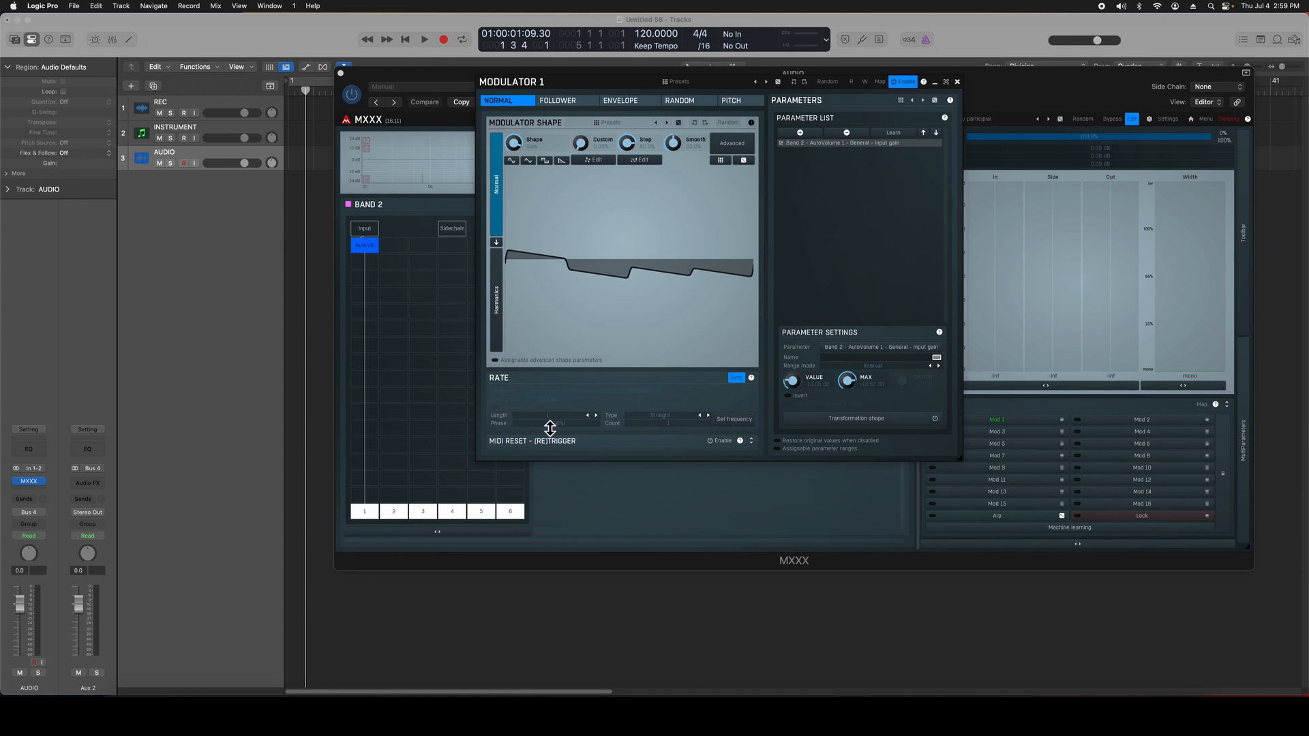
click(706, 415)
click(700, 415)
click(593, 415)
click(752, 442)
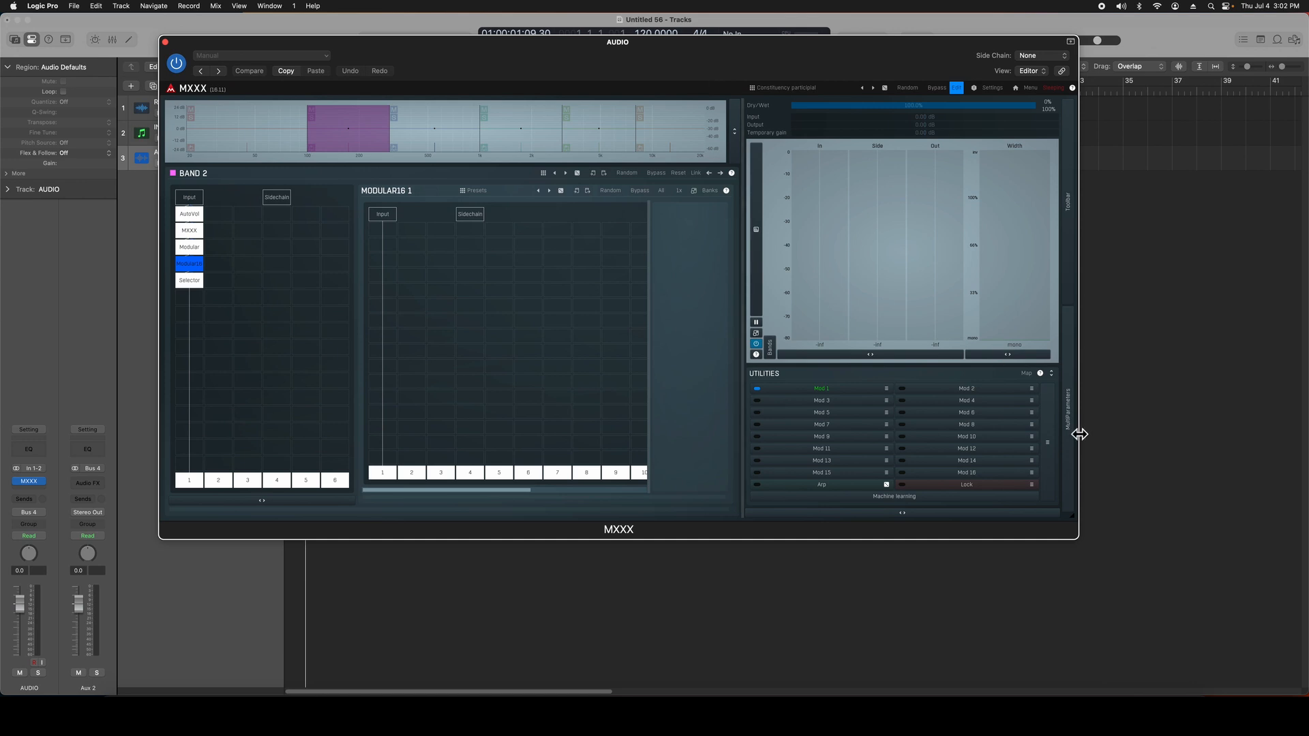
Step: Show the multiparameters and view Band 2's AutoVolume, MXXX, Modular, Modular16 and Selector modules one after another
click(1074, 447)
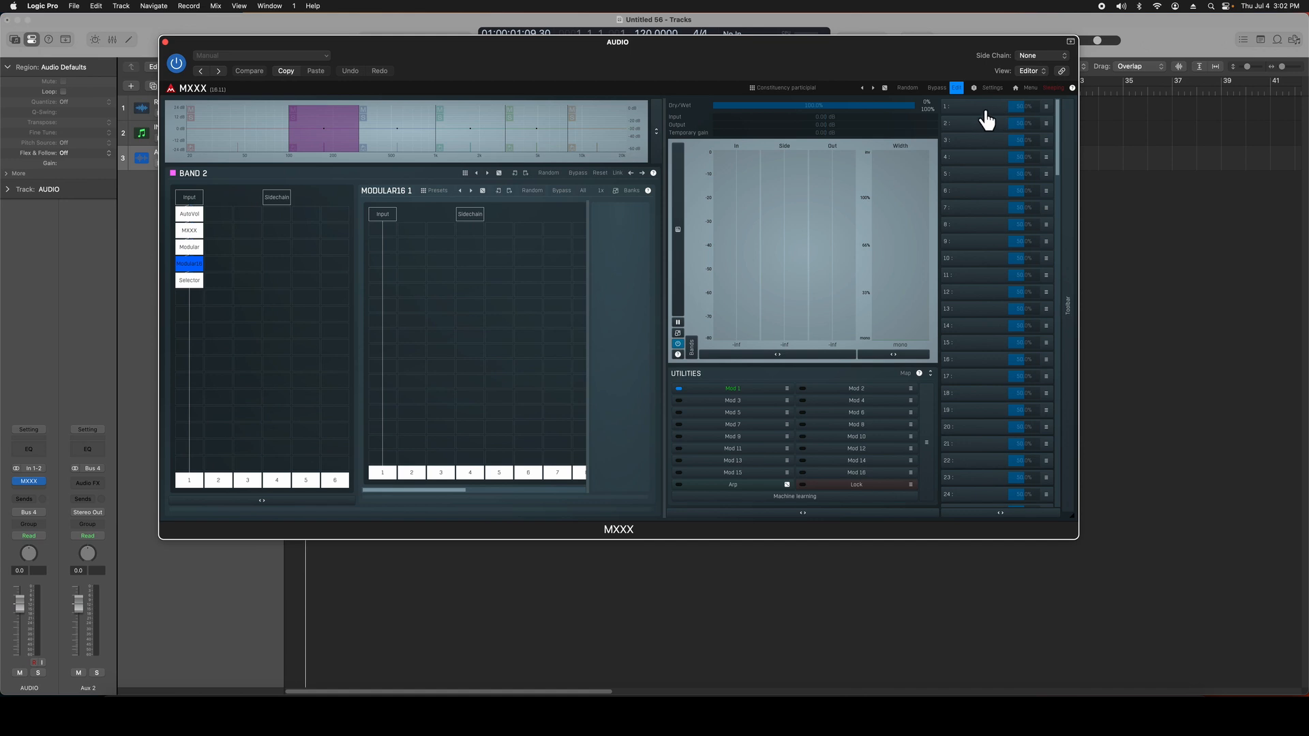
click(193, 218)
click(195, 233)
click(197, 249)
click(193, 264)
click(193, 280)
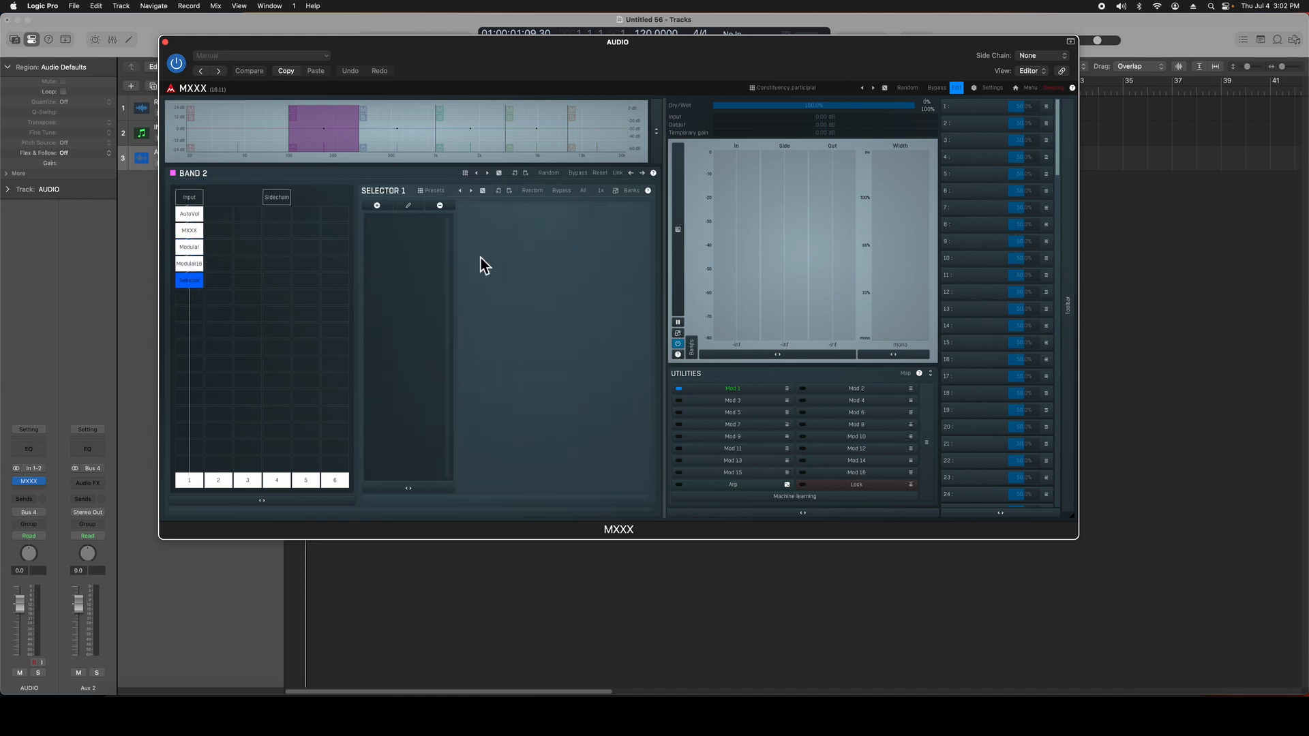
Step: Reopen Modulator 1 from the utilities to view its settings, and close it
click(995, 108)
click(733, 389)
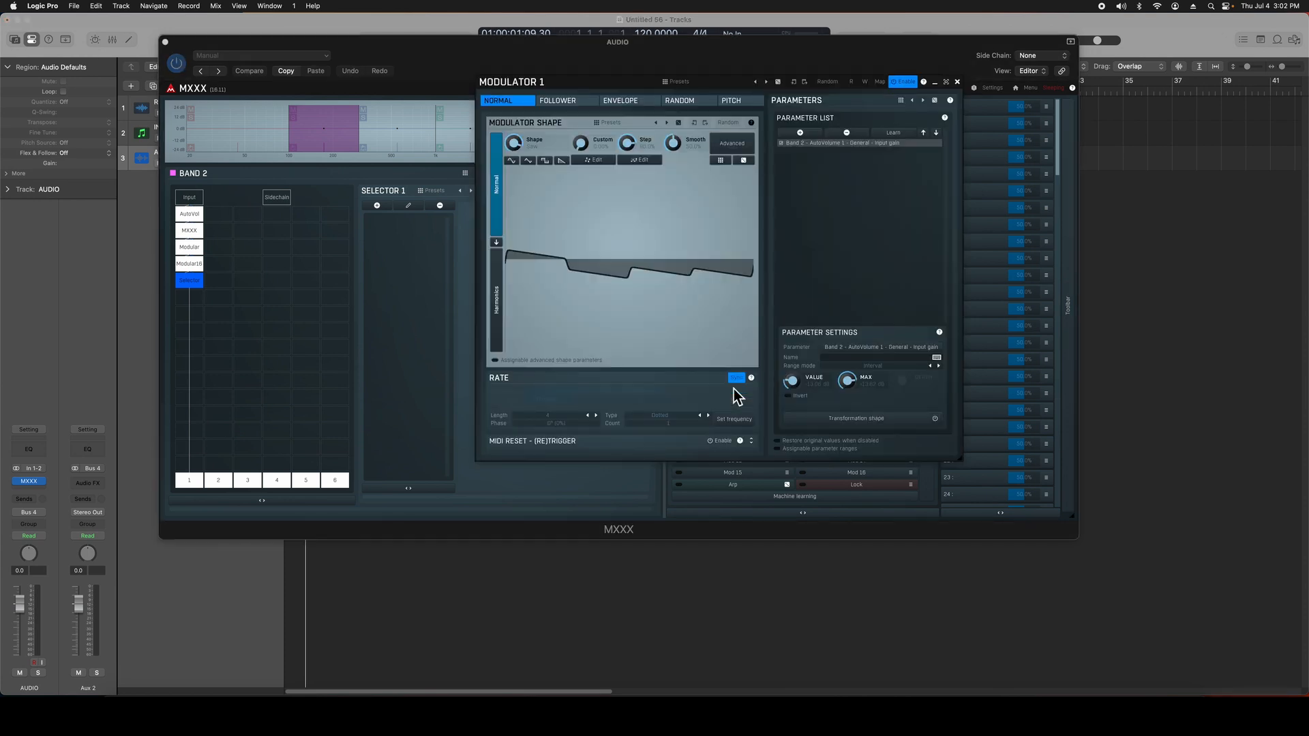
click(958, 83)
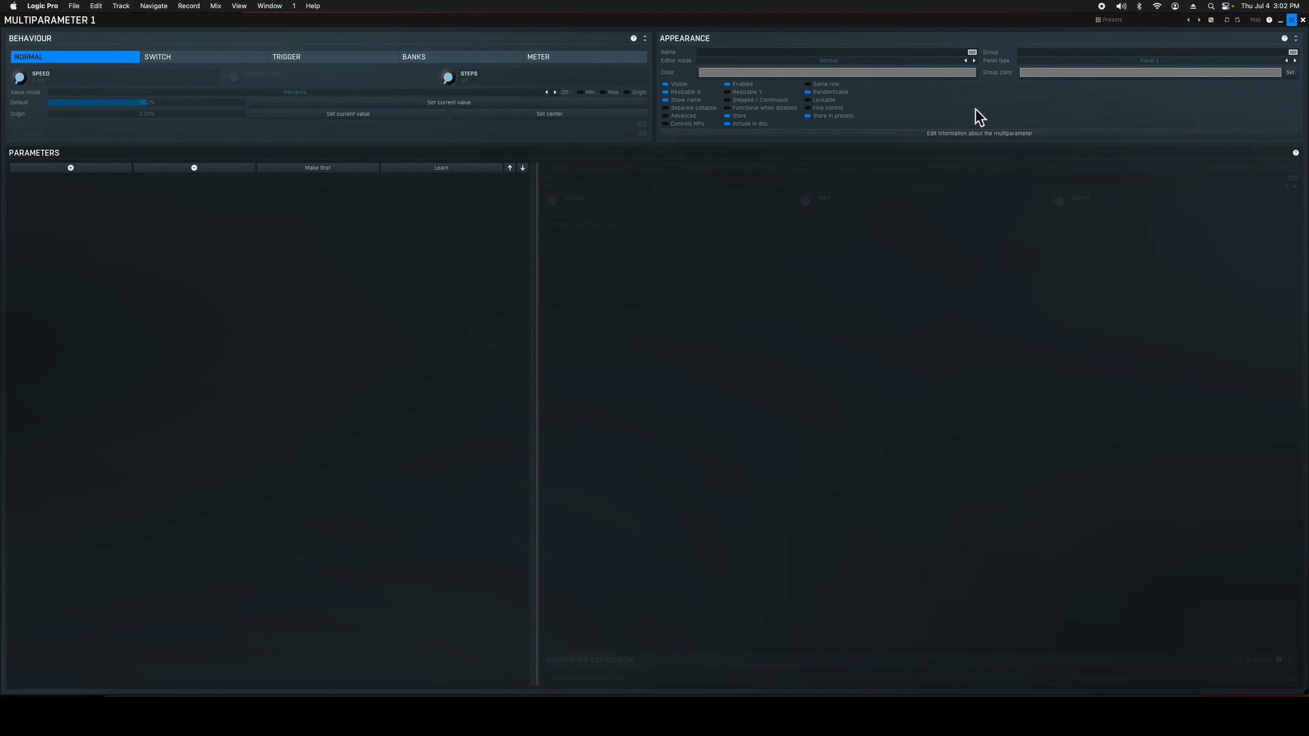
Step: Assign Param 7 and Param 1 to Multiparameter 1
click(31, 170)
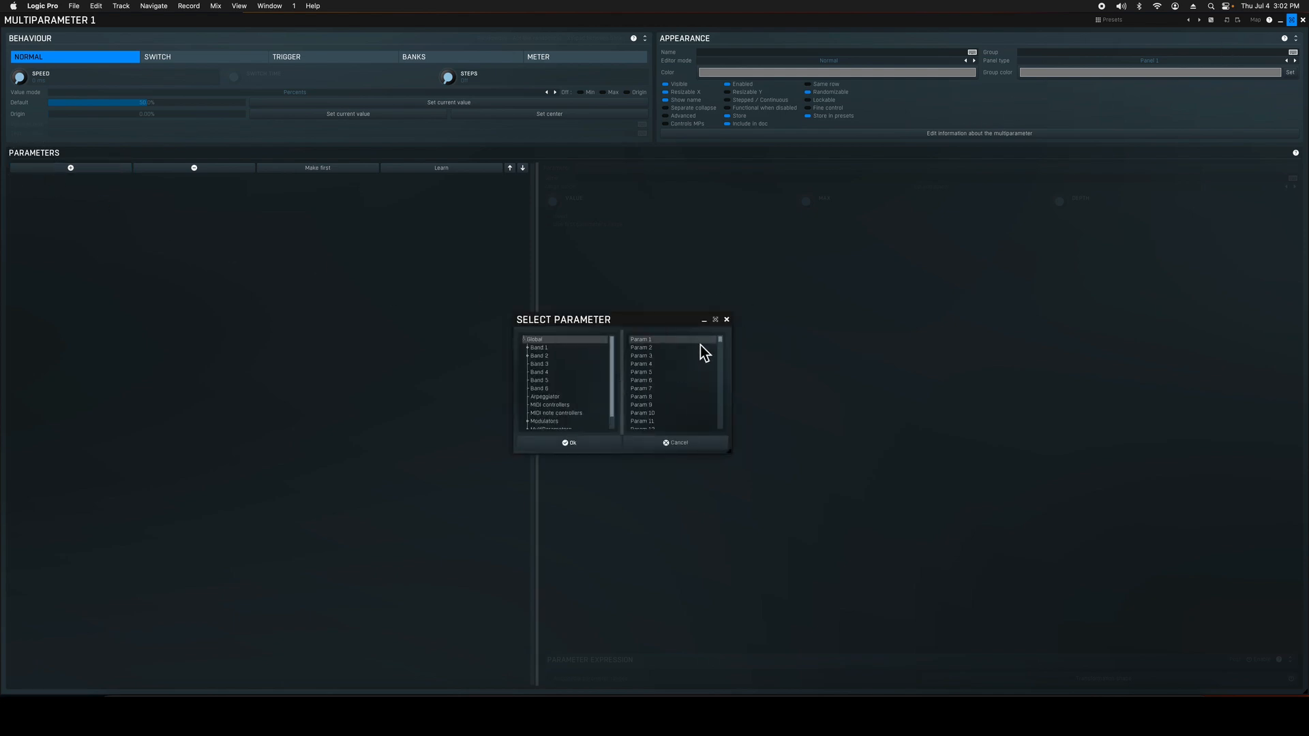
mouse_move(720, 339)
mouse_down()
mouse_move(722, 373)
mouse_move(729, 330)
mouse_up()
click(727, 321)
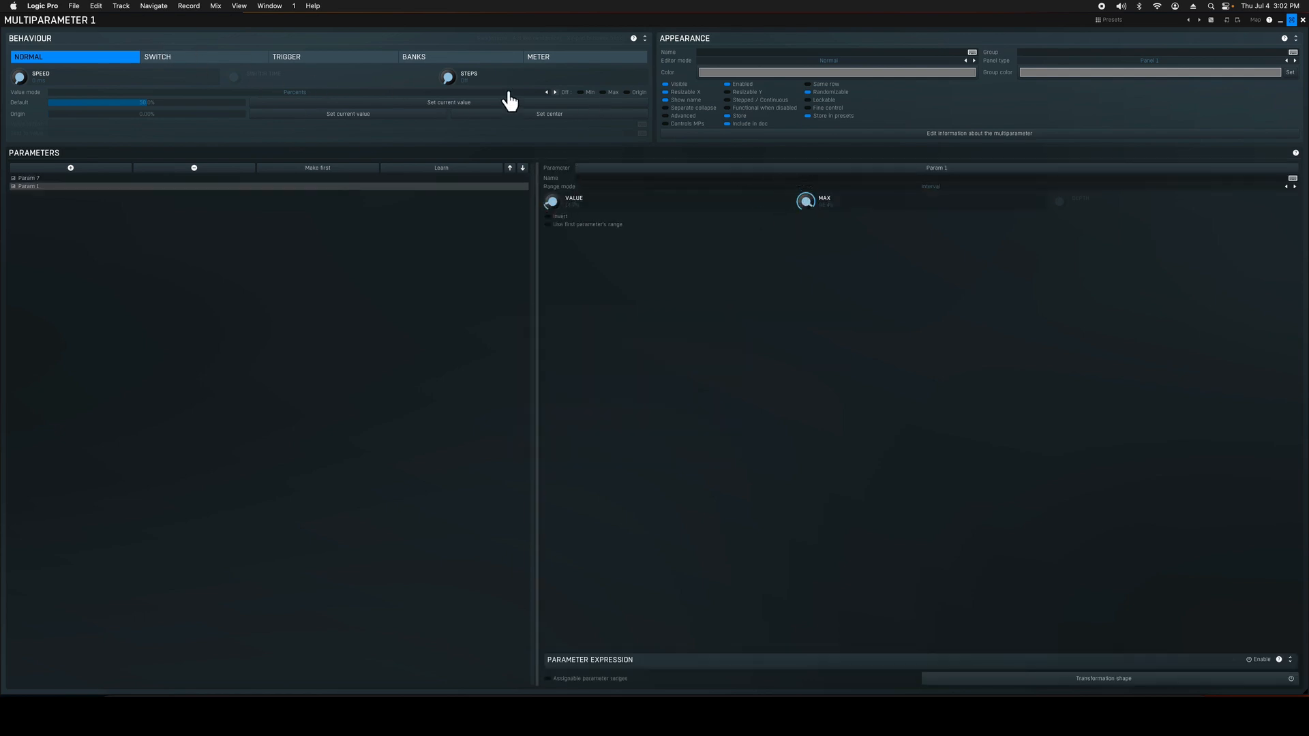
Step: View the Switch, Trigger and Meter behaviours of Multiparameter 1 and return to Normal
click(248, 58)
click(345, 59)
click(556, 59)
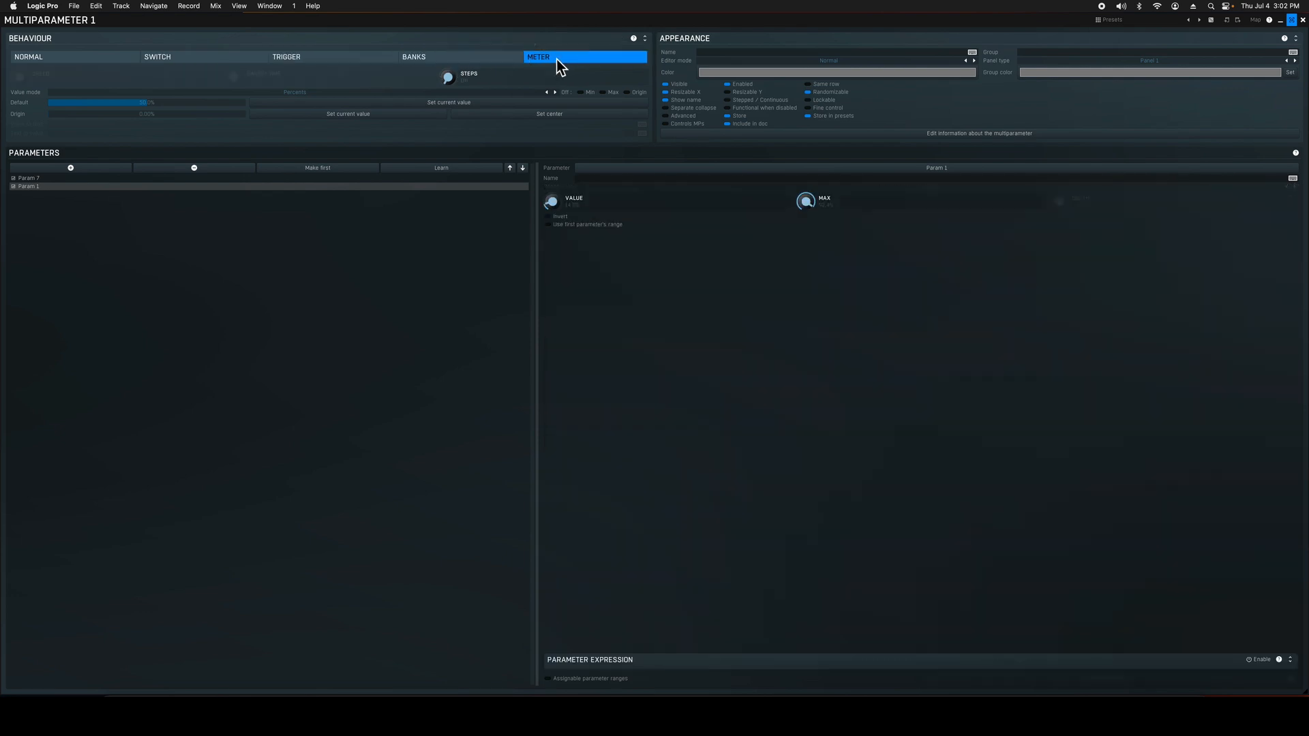
click(129, 59)
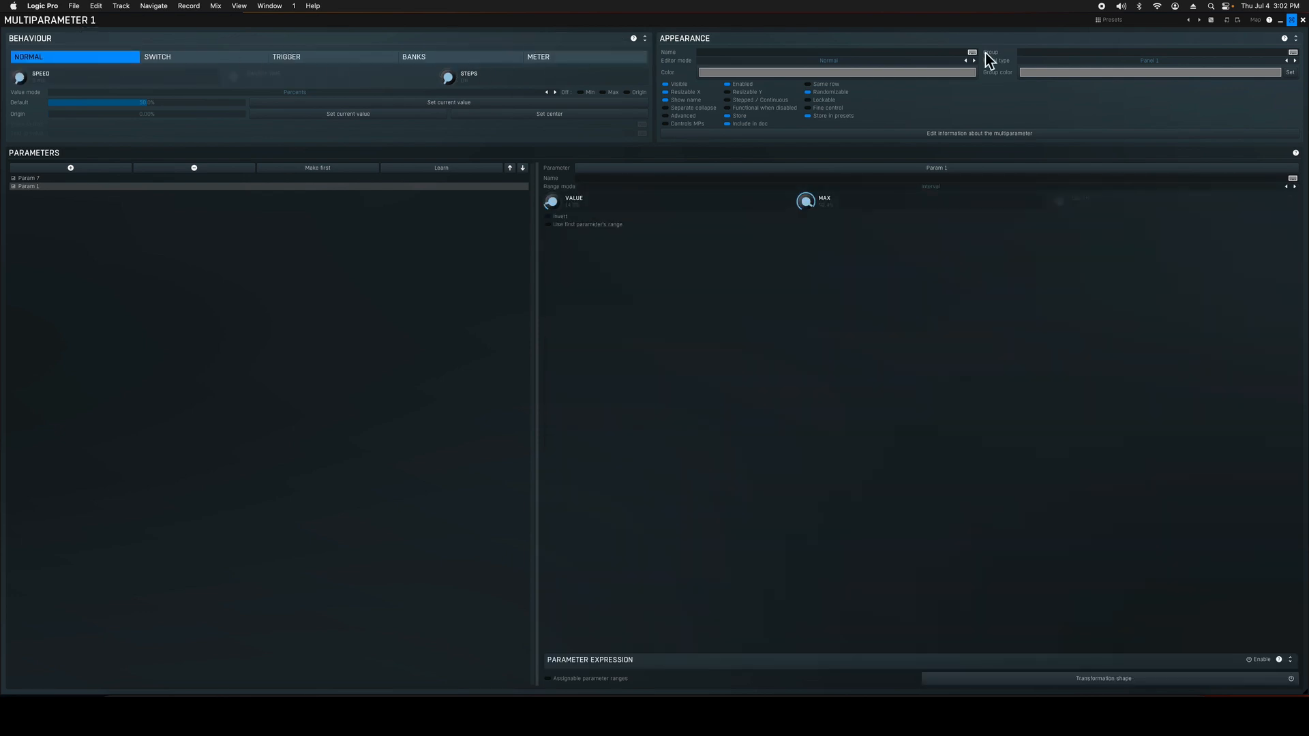
Step: Close and reopen the Multiparameter 1 settings, name it NAME, and close them again
click(1302, 21)
click(983, 107)
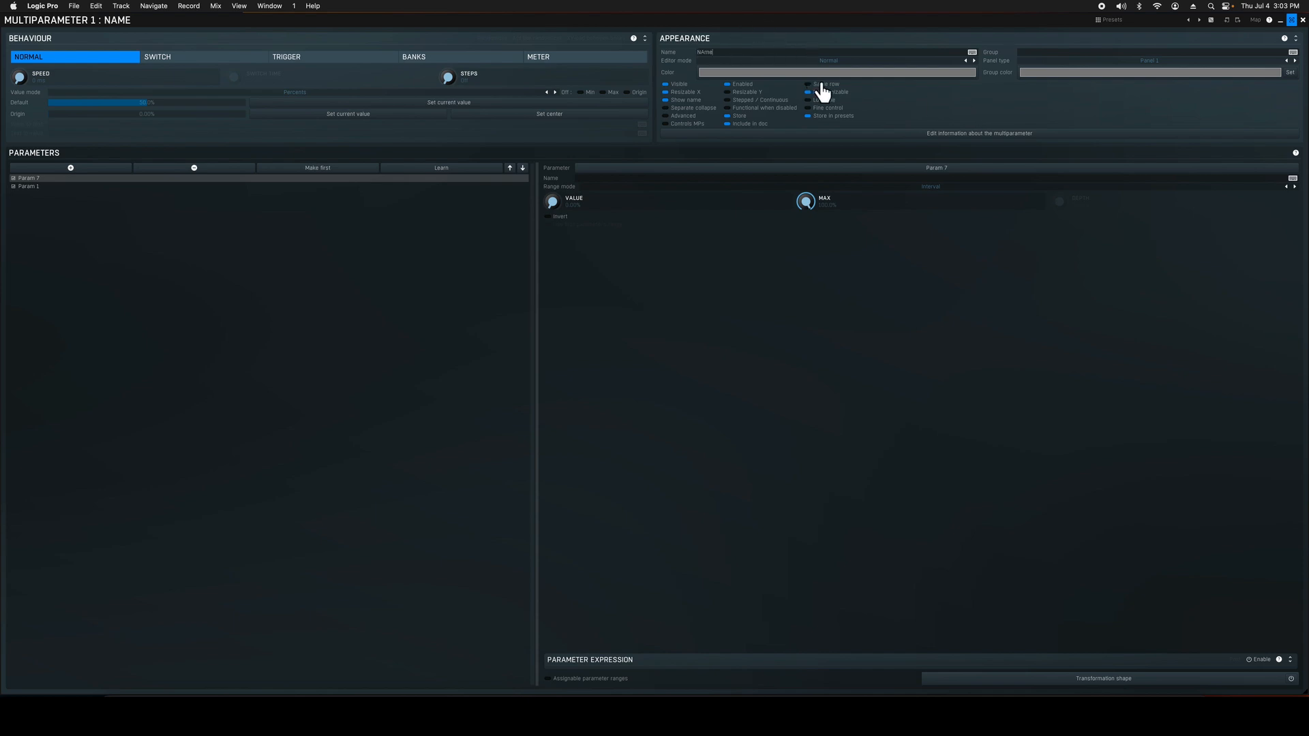
click(1303, 20)
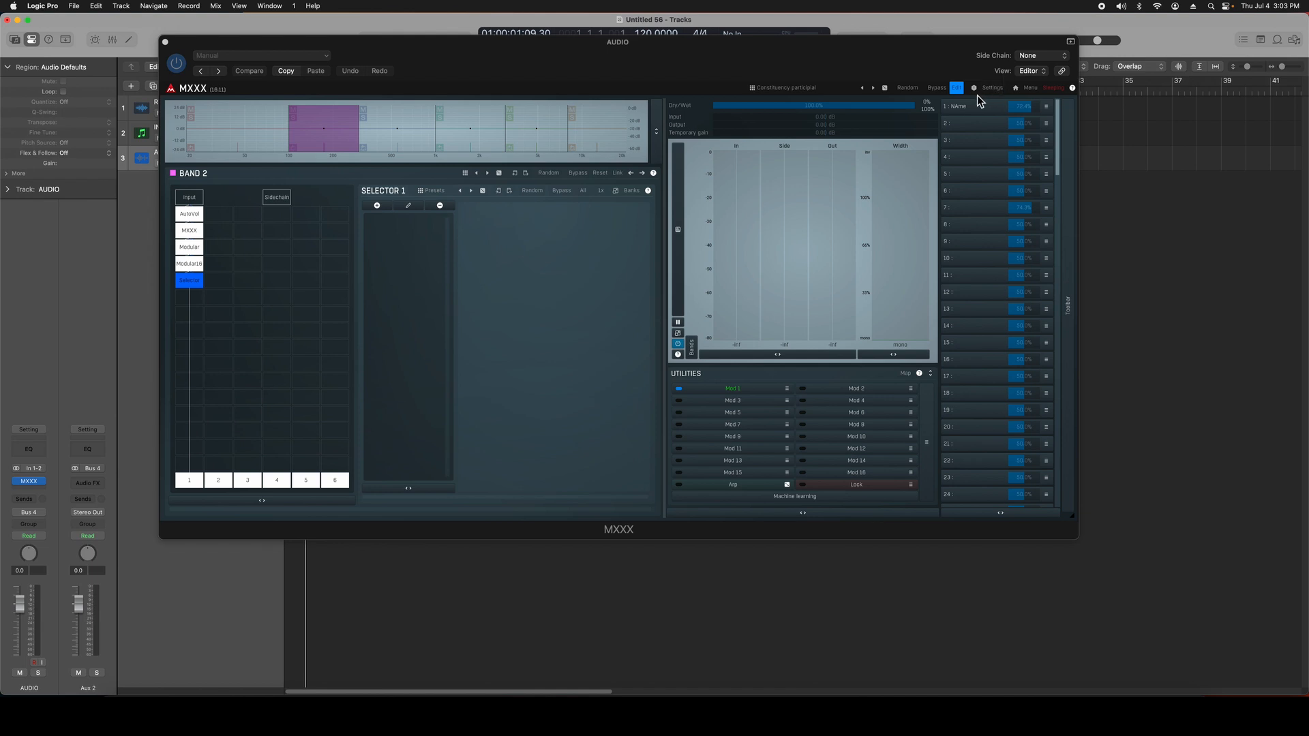
Step: Leave edit mode, turn the NAME knob to try it, and reposition the plug-in window
click(958, 89)
click(180, 291)
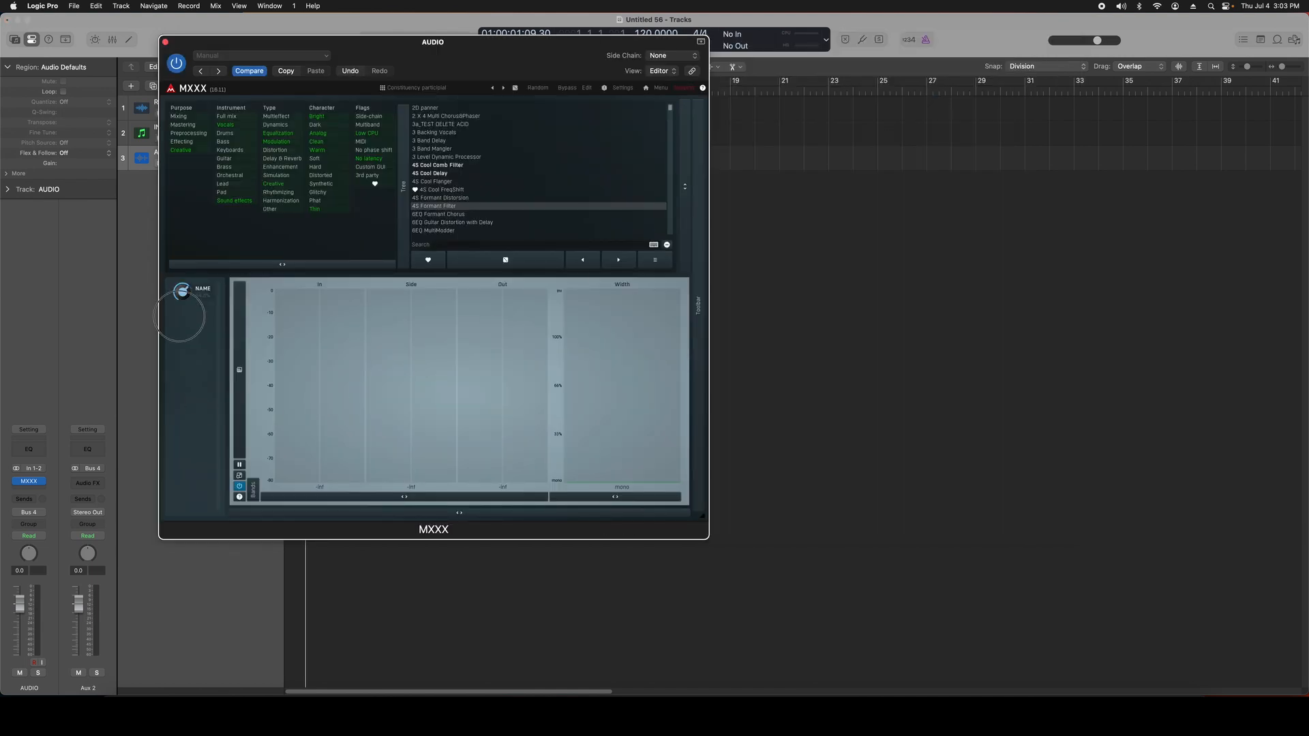
drag(179, 316, 198, 294)
drag(484, 70, 623, 48)
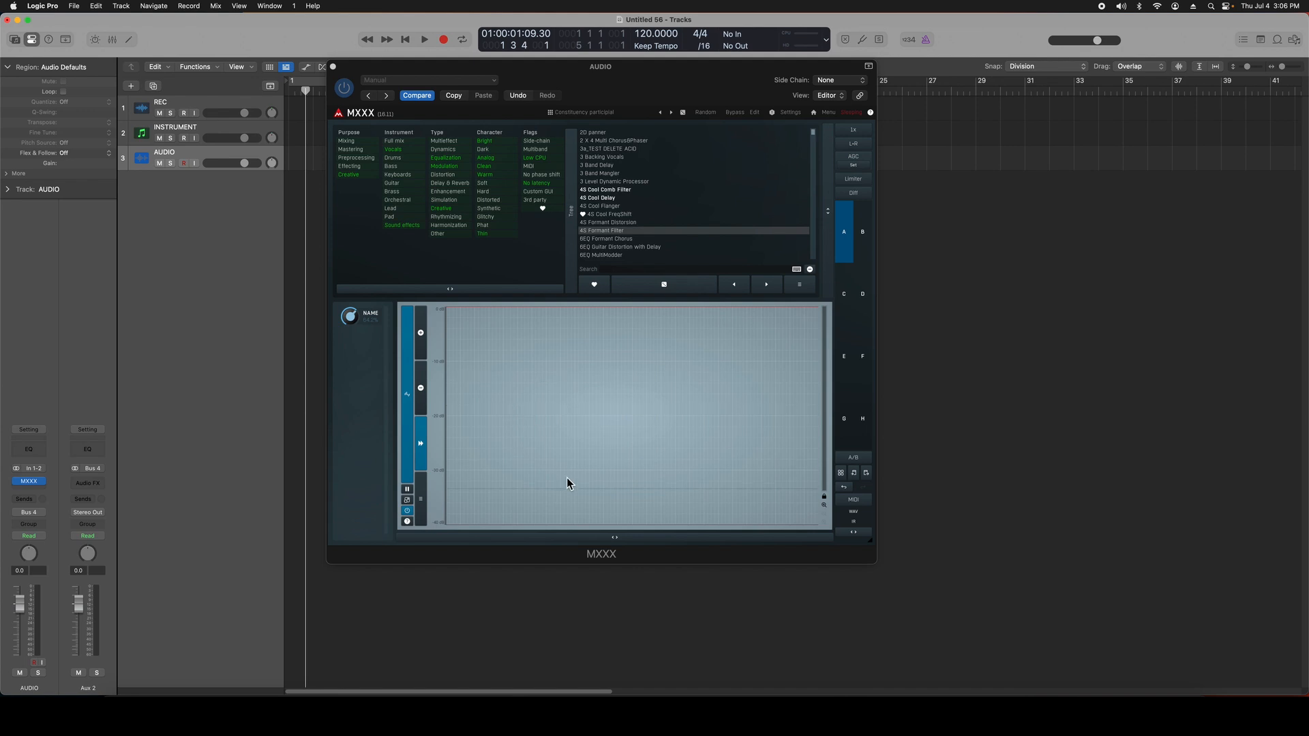
Step: Enter edit mode, reveal the meters and utilities, and leave edit mode again
click(755, 114)
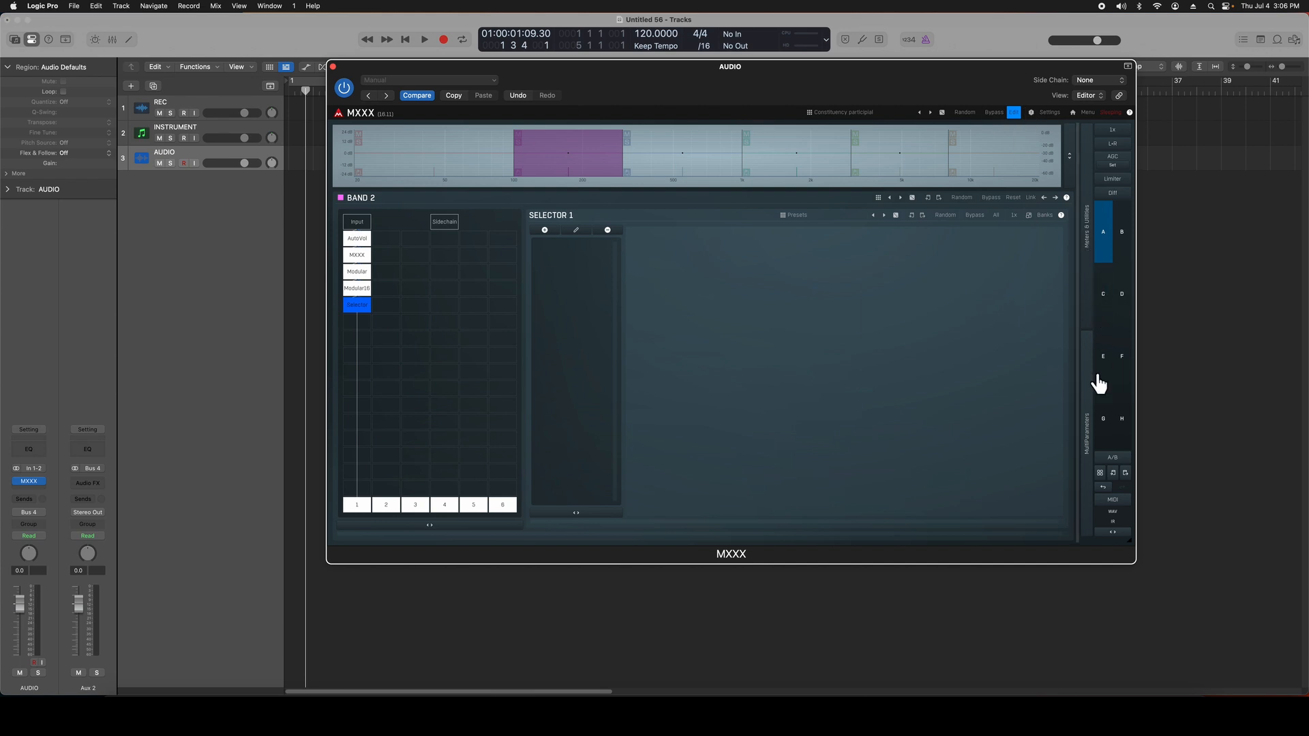
click(1087, 307)
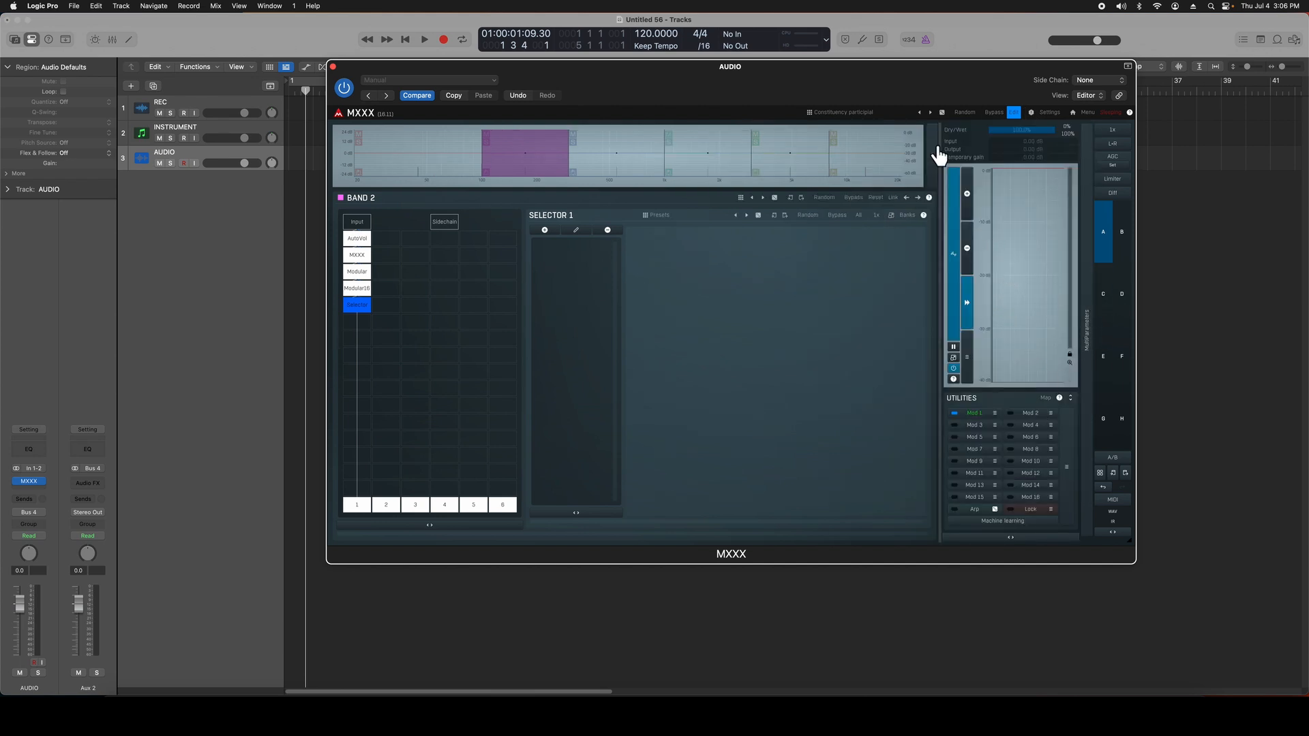
click(1013, 113)
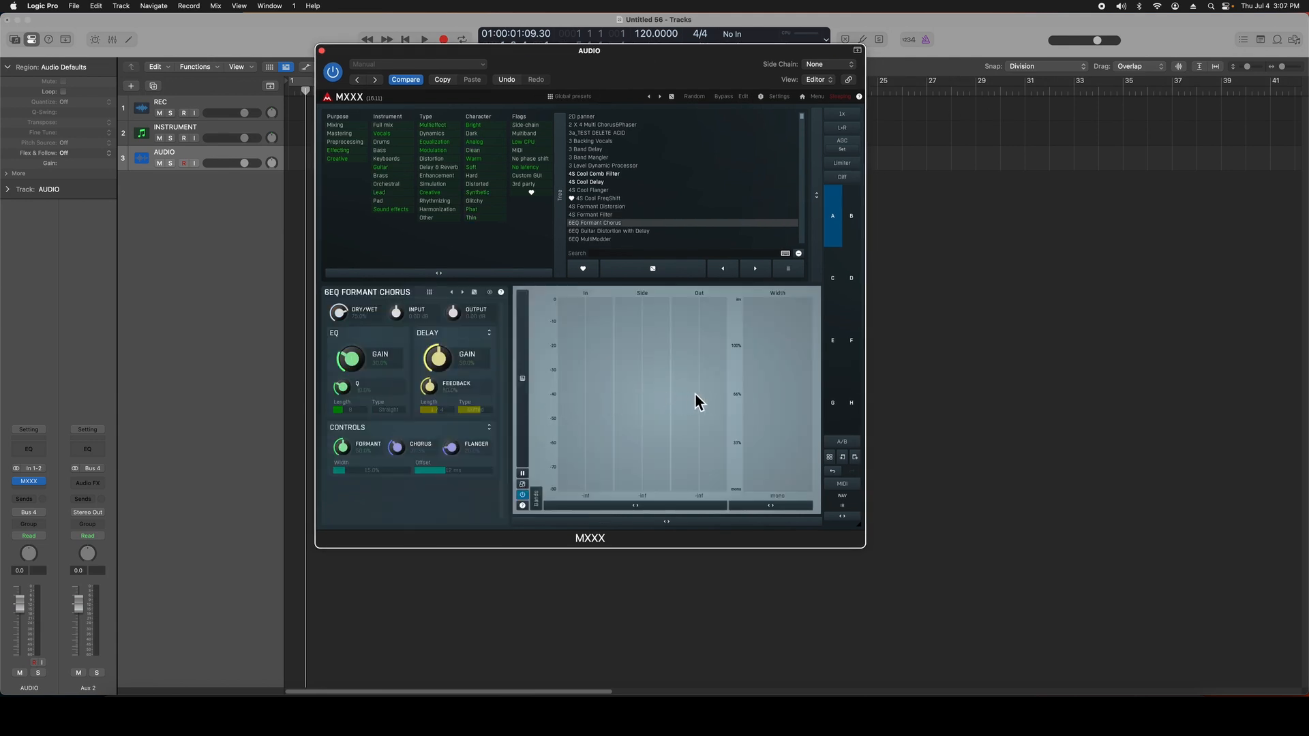
Step: Switch the meters of the 6EQ Formant Chorus preset to the time graph display
click(527, 399)
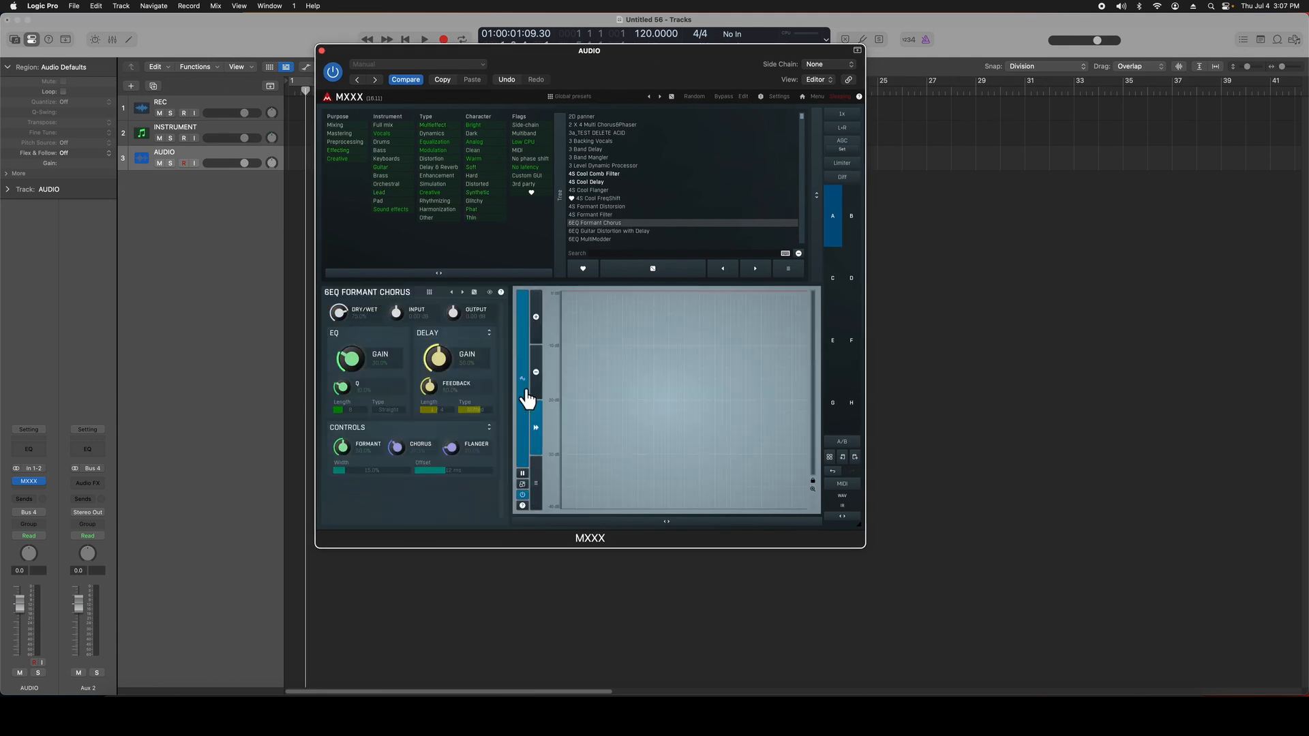
Step: Return the meters of the 6EQ Formant Chorus preset to the level bar display and expand the collapsed additional meter
click(527, 399)
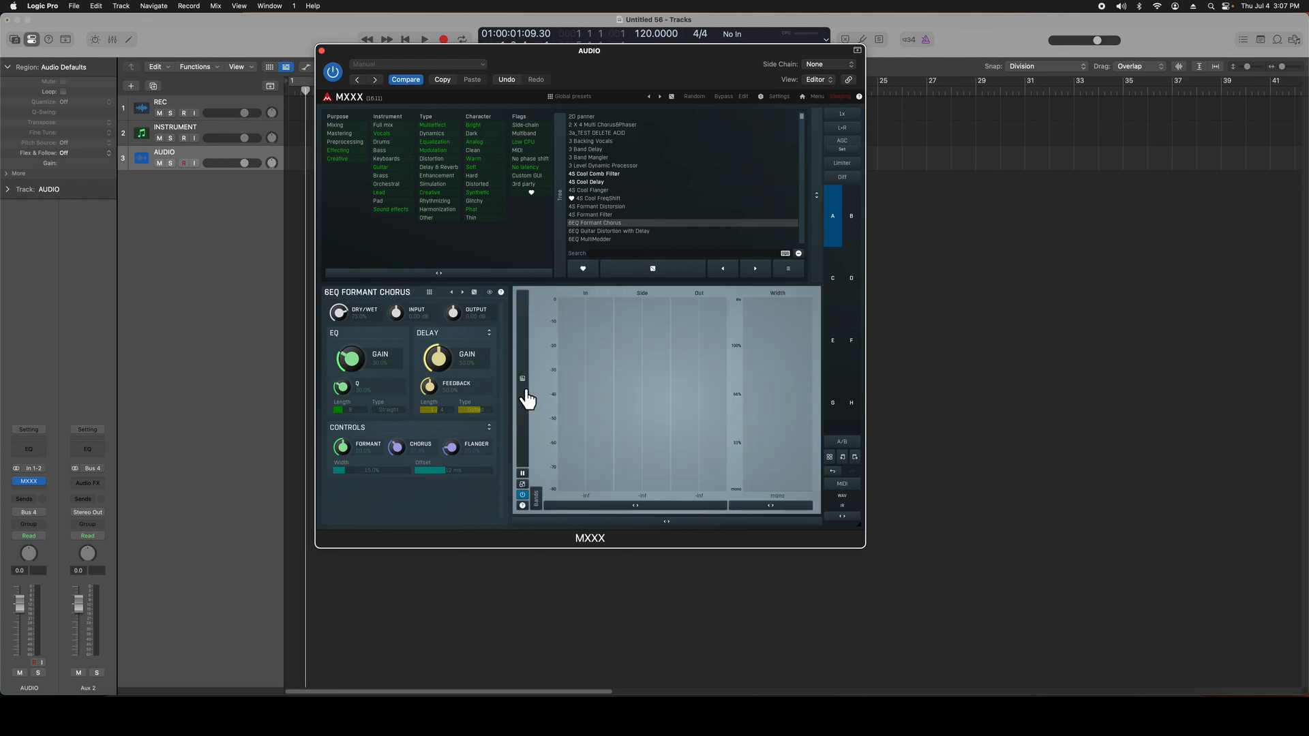
click(539, 499)
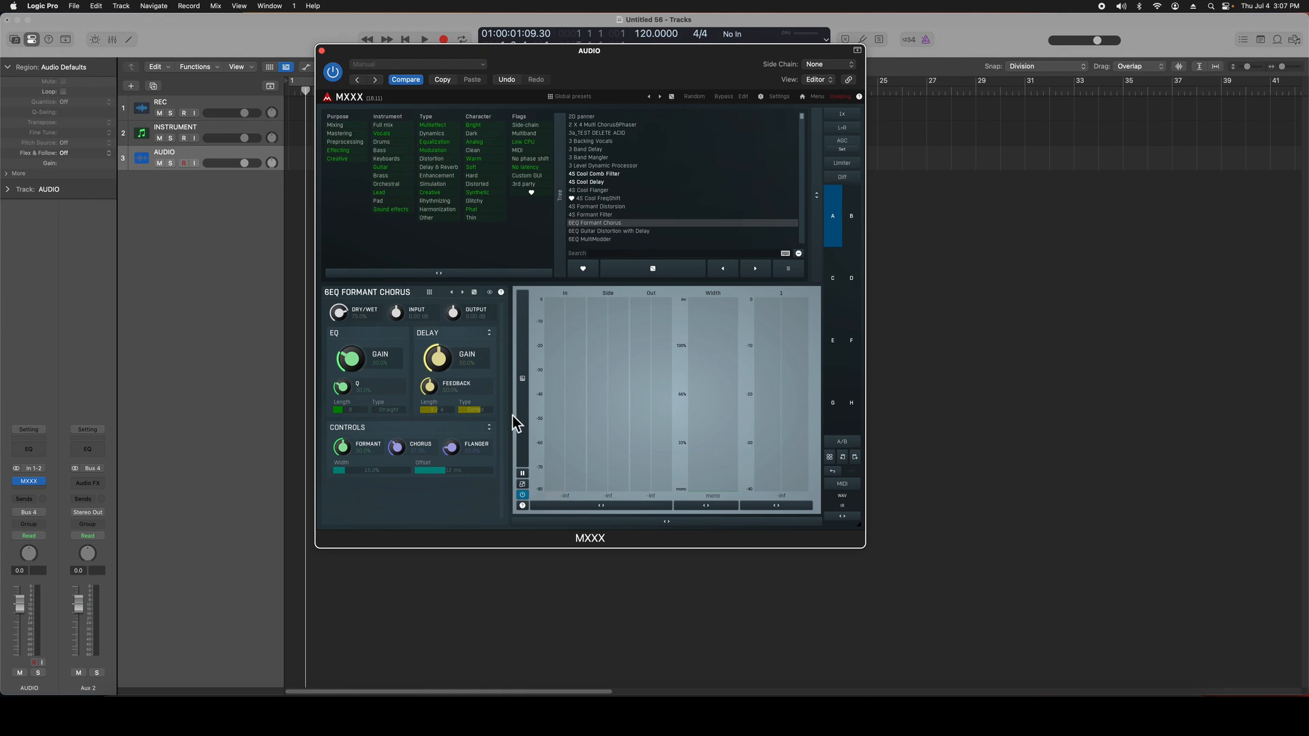
click(522, 485)
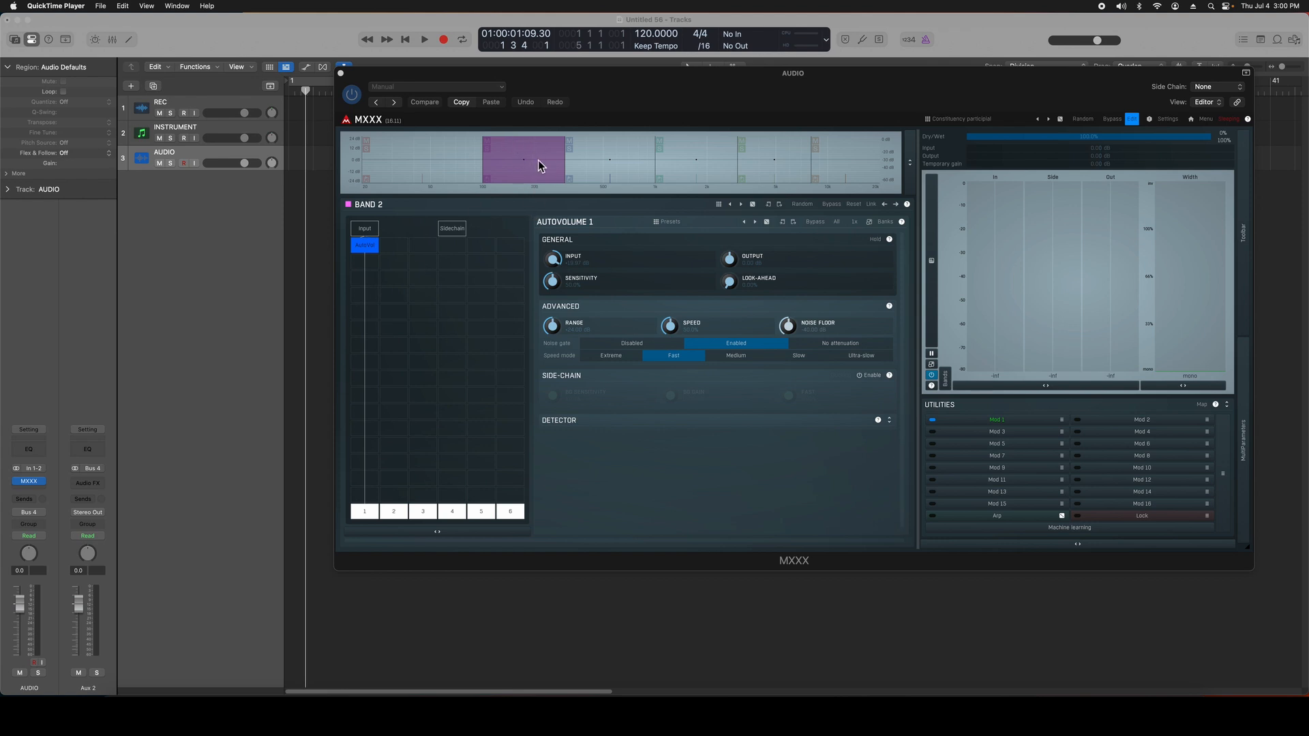
Step: Insert an MXXX module below AutoVolume in Band 2, close the Modulator 1 settings, and load the module's 3 Backing Vocals preset
click(373, 267)
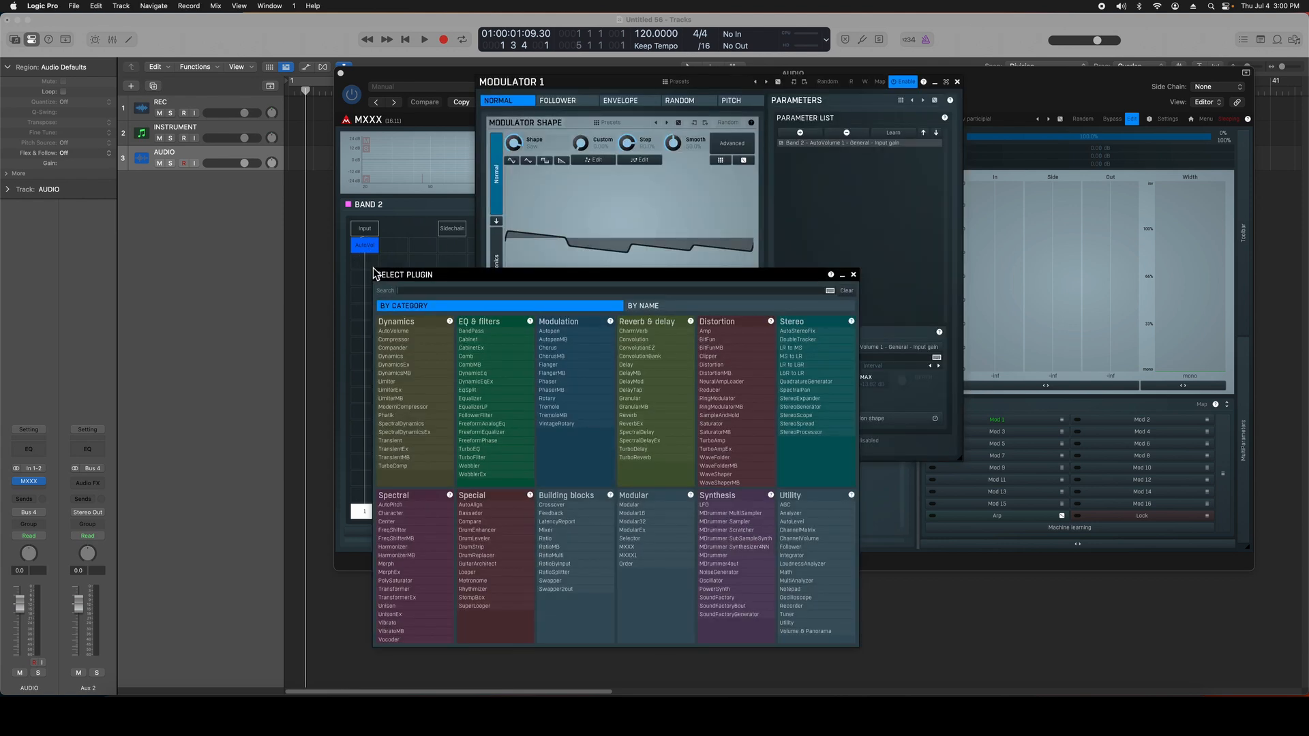
click(634, 547)
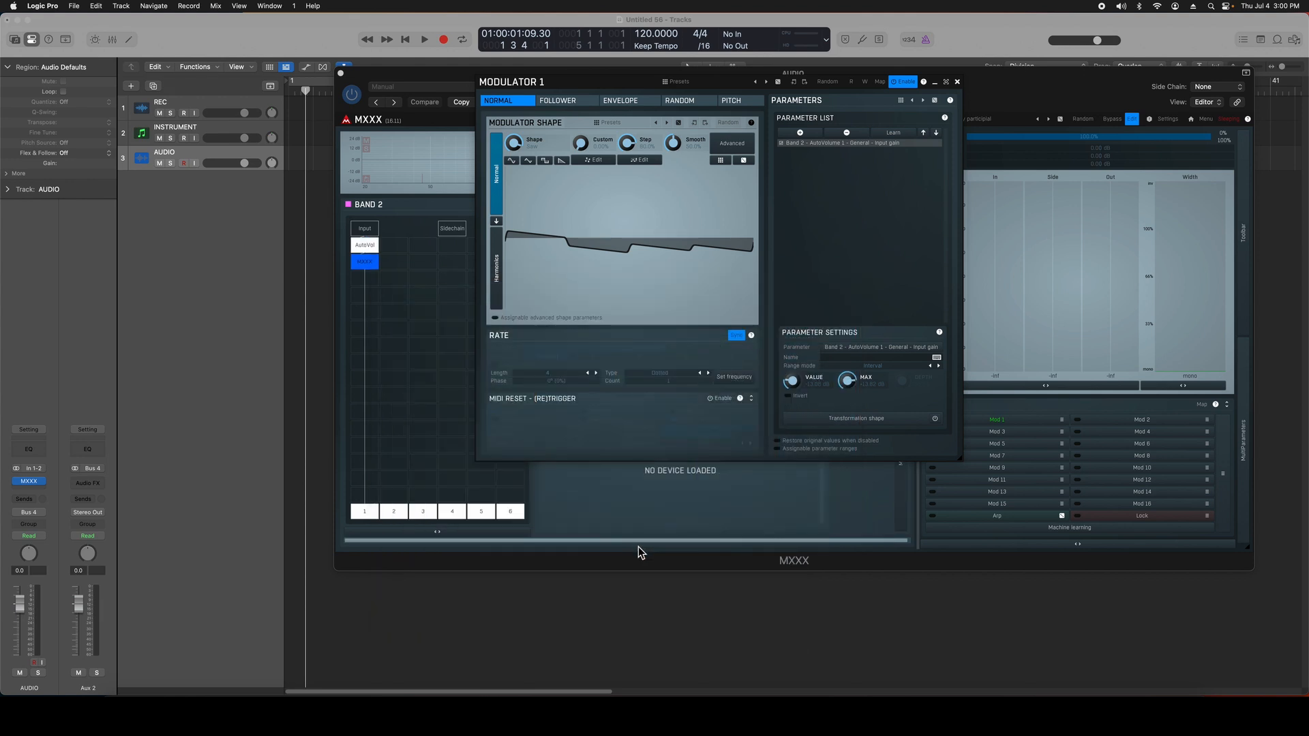
click(958, 82)
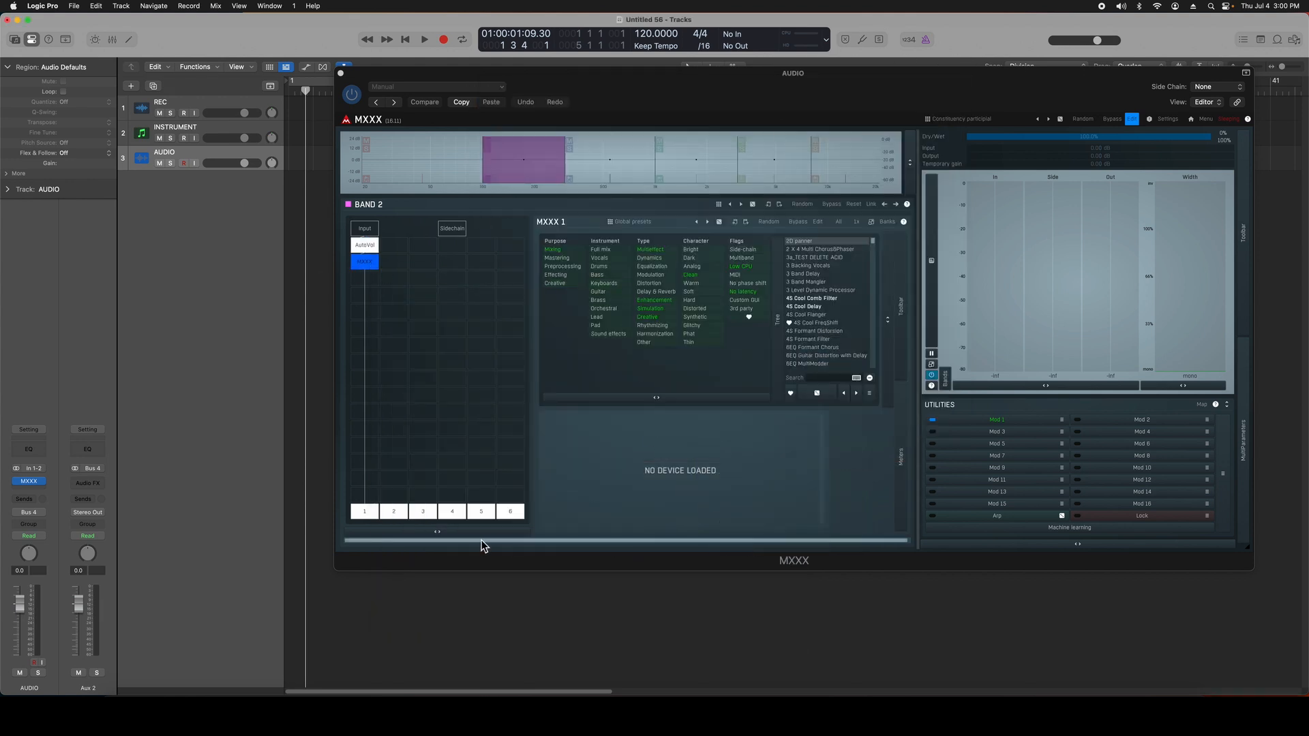
drag(481, 546, 622, 541)
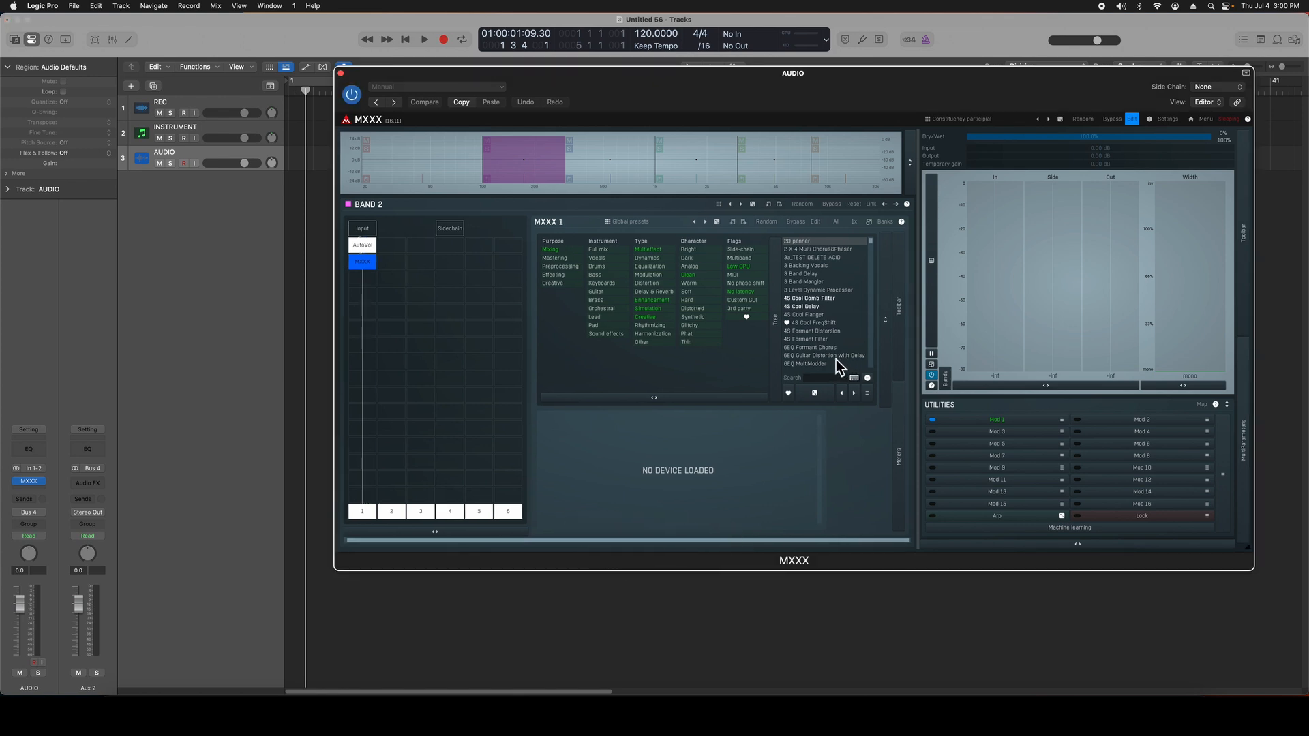
click(808, 266)
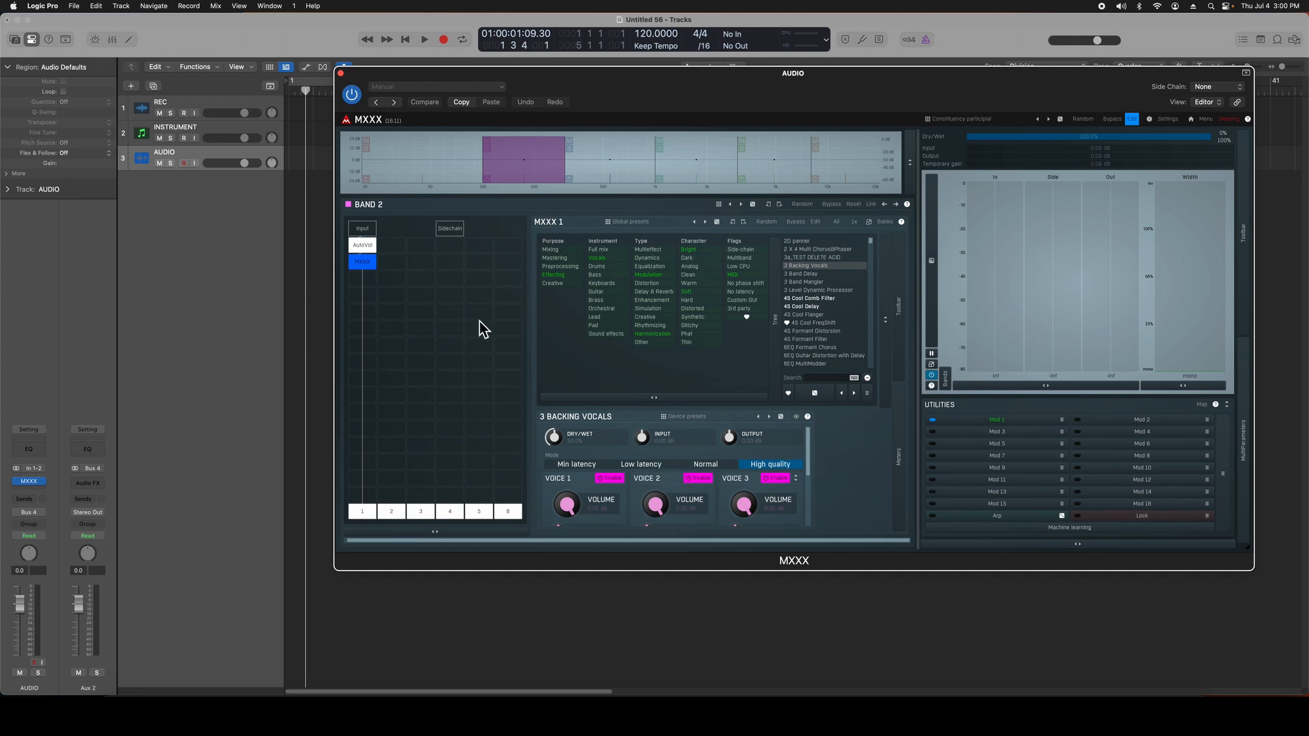
Step: Add Modular and Modular16 modules below the nested MXXX in Band 2, and pick one more from the Modular category
double_click(356, 285)
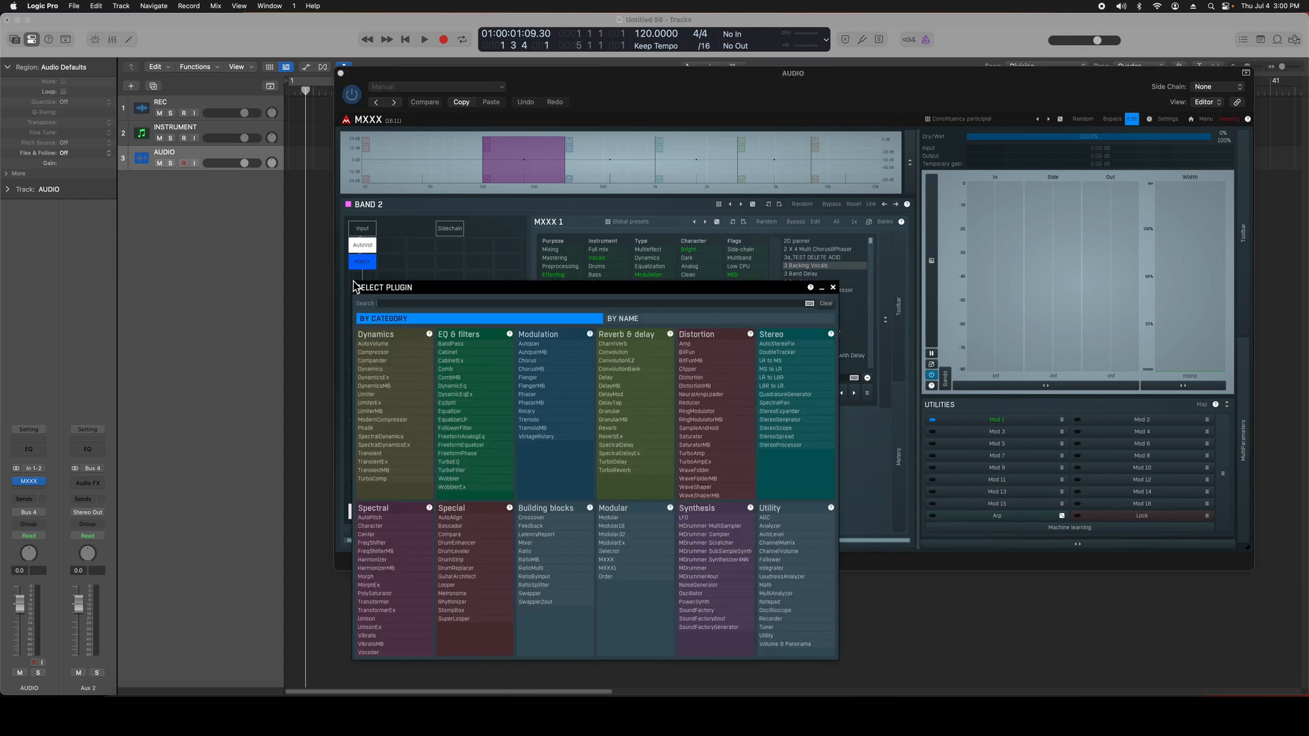
click(634, 520)
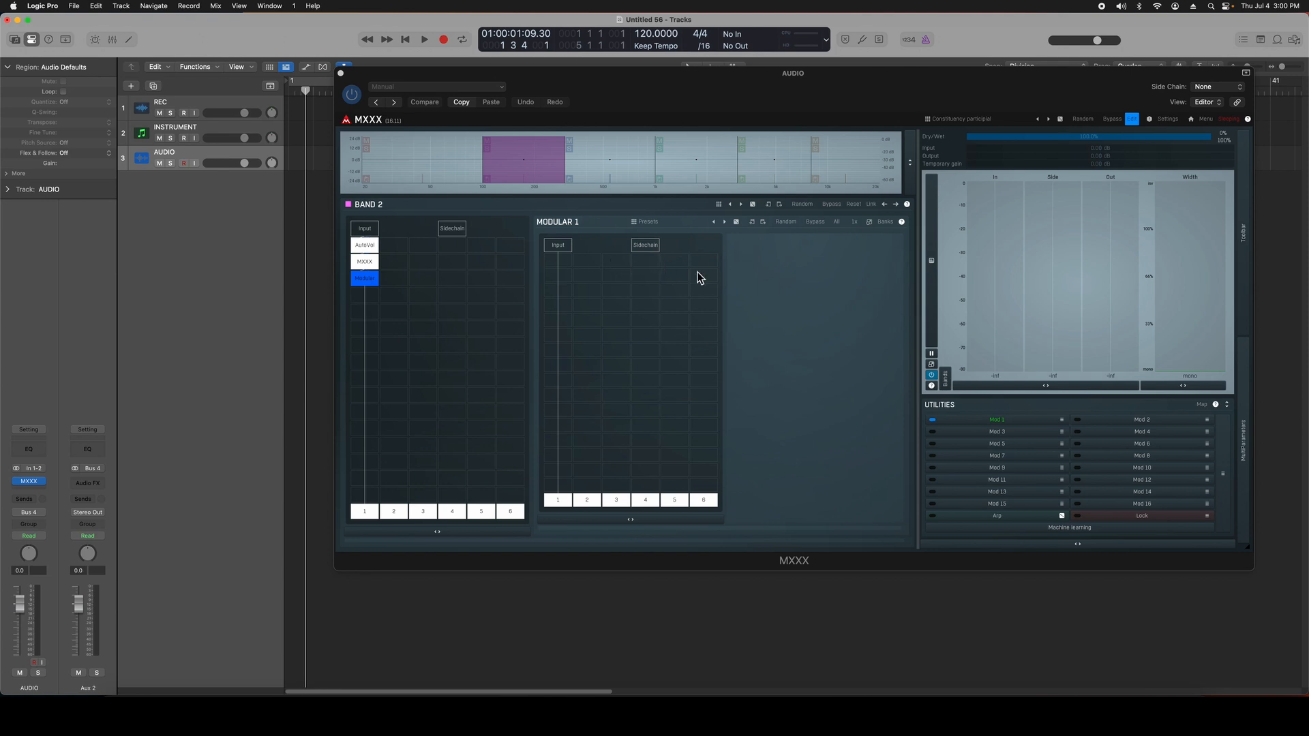
double_click(369, 293)
click(660, 540)
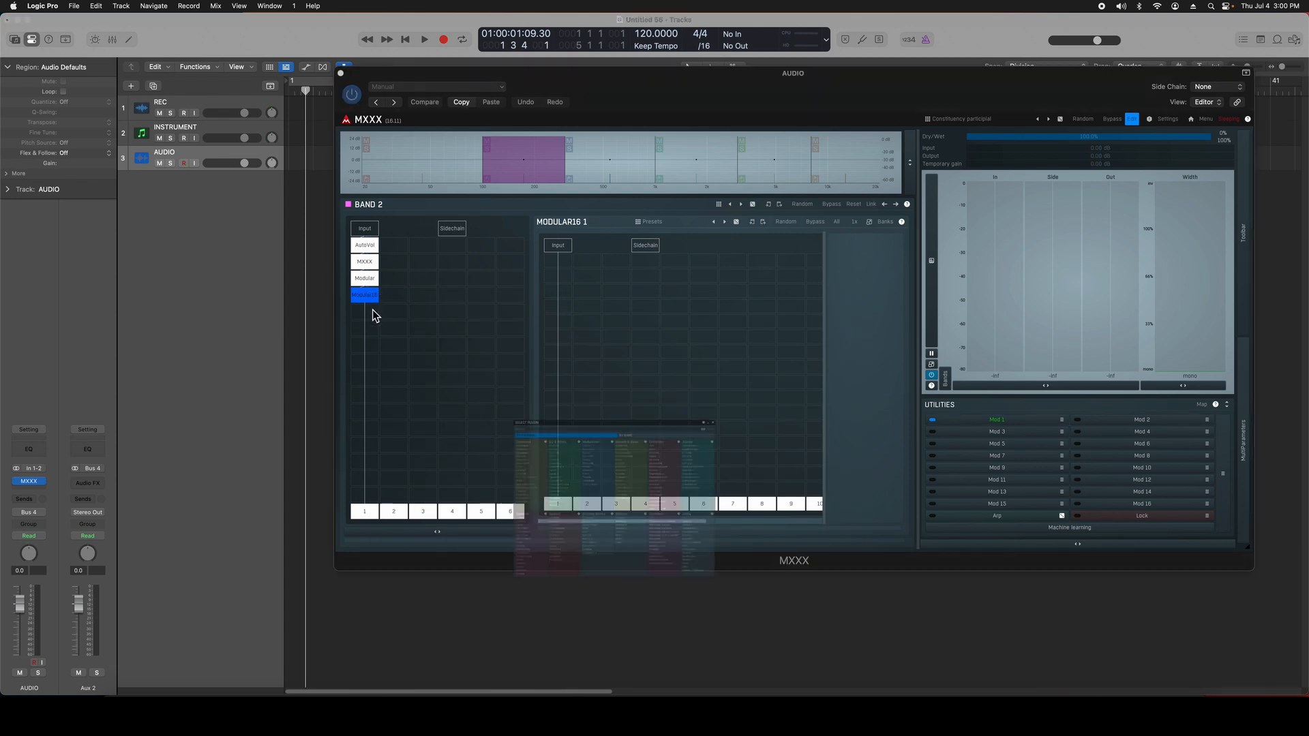
double_click(371, 310)
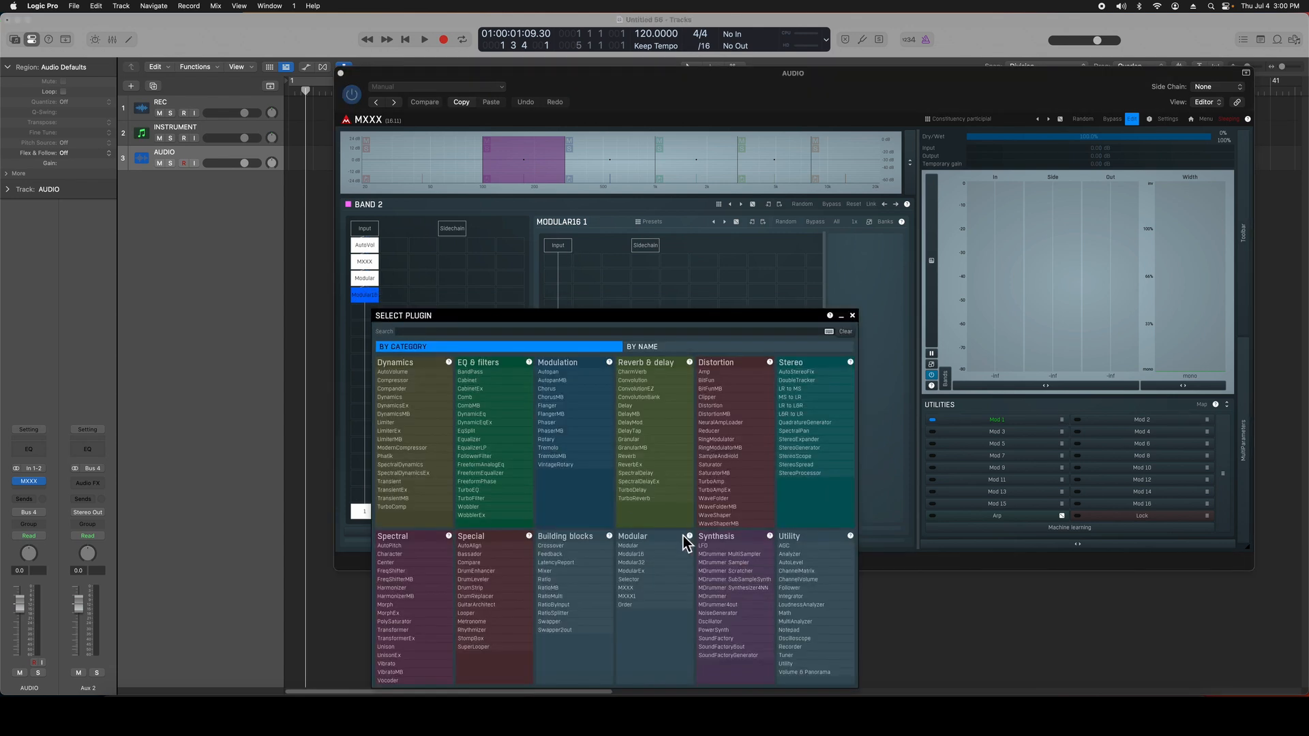
click(653, 579)
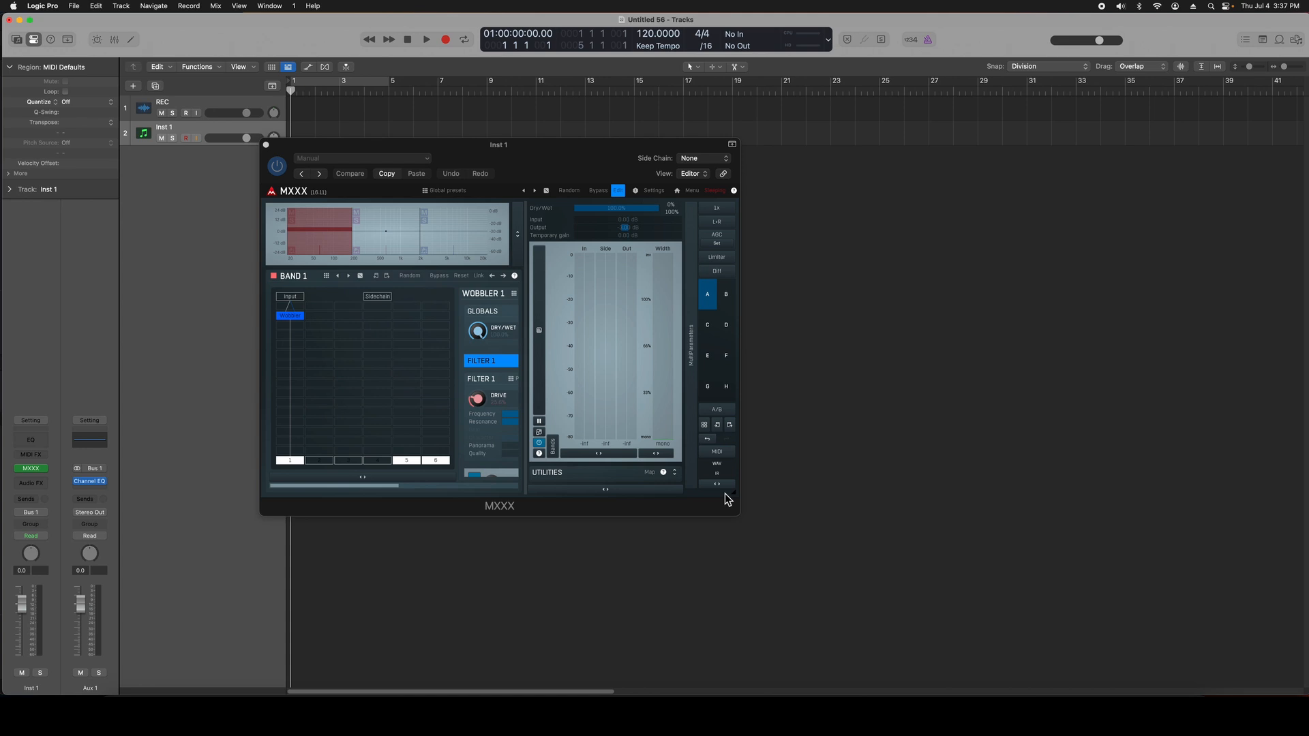
Step: Examine the oversampling rates and the channel processing modes, closing both without making a change
click(721, 208)
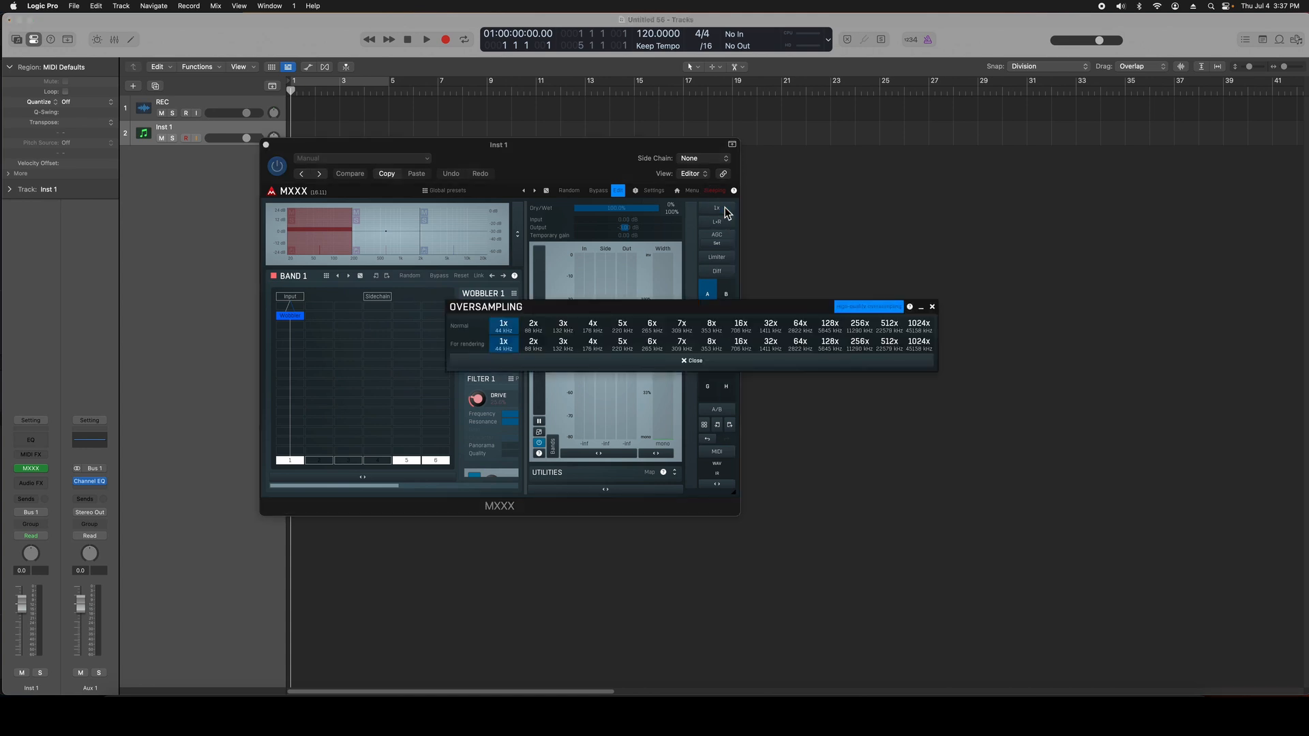
click(931, 306)
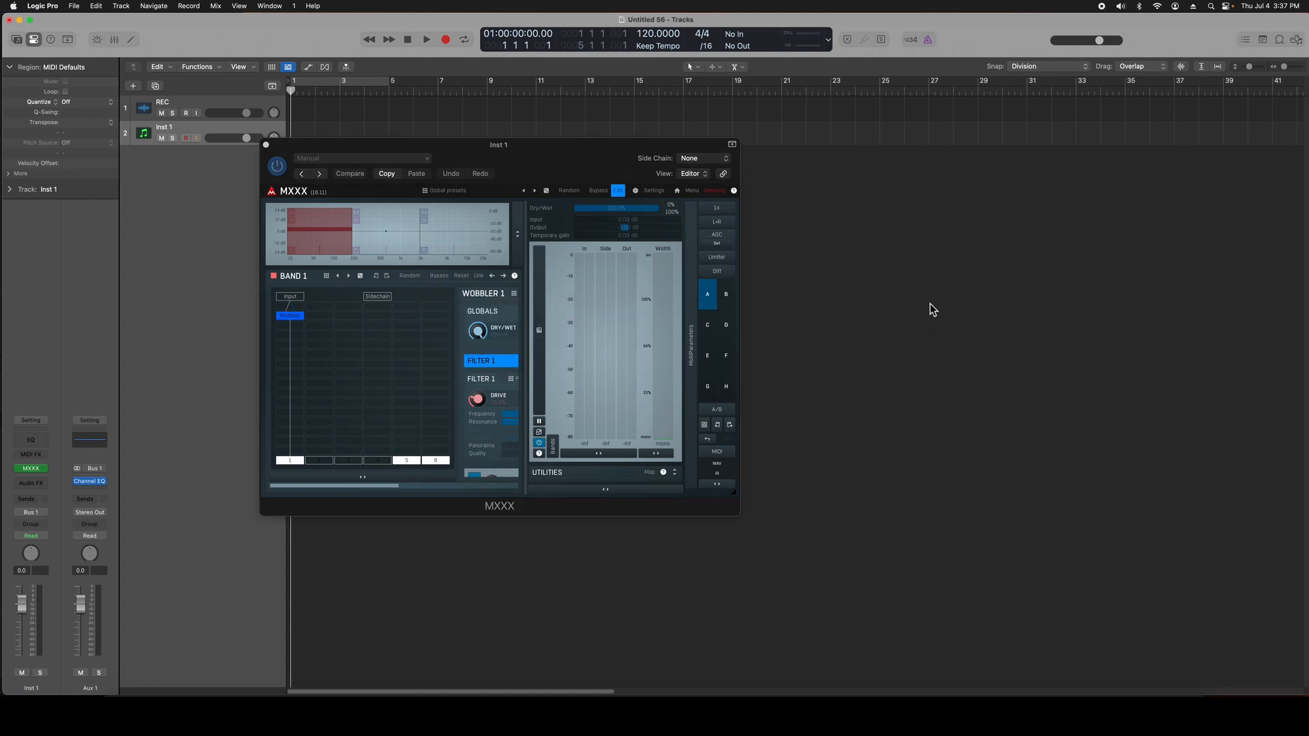
click(735, 223)
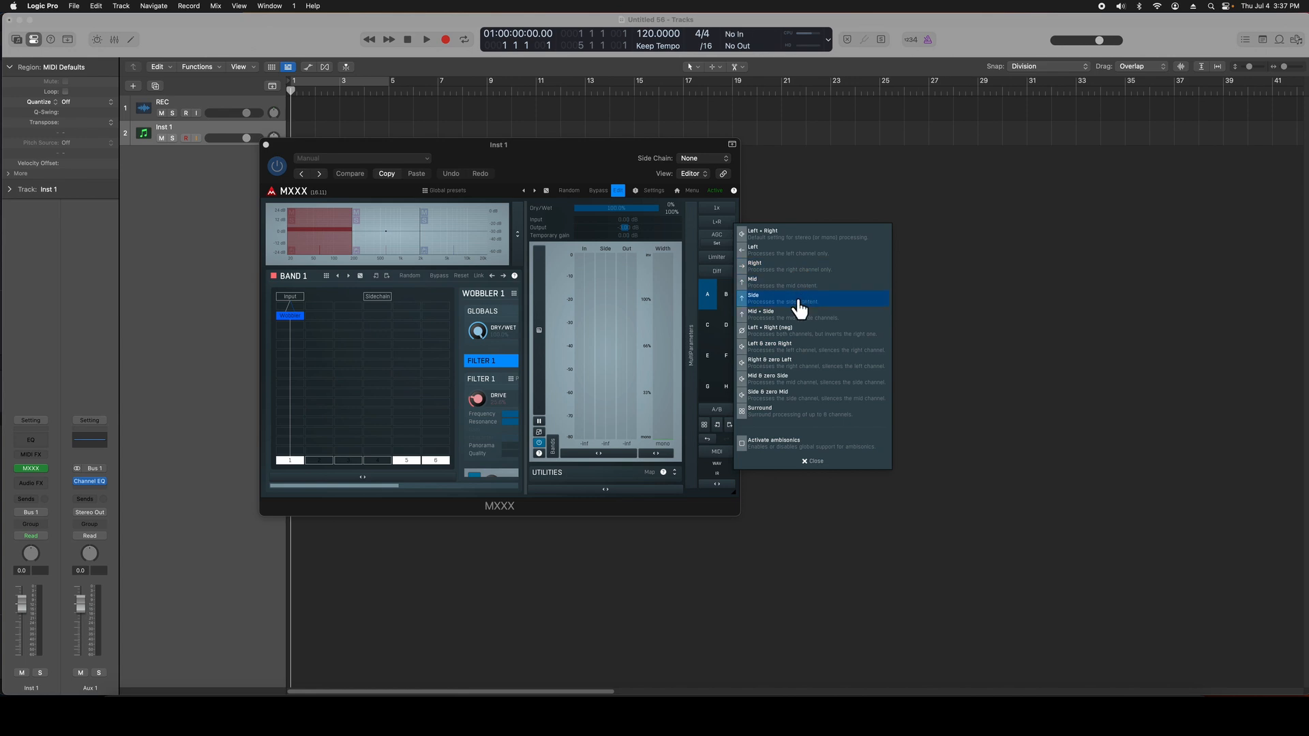
click(730, 264)
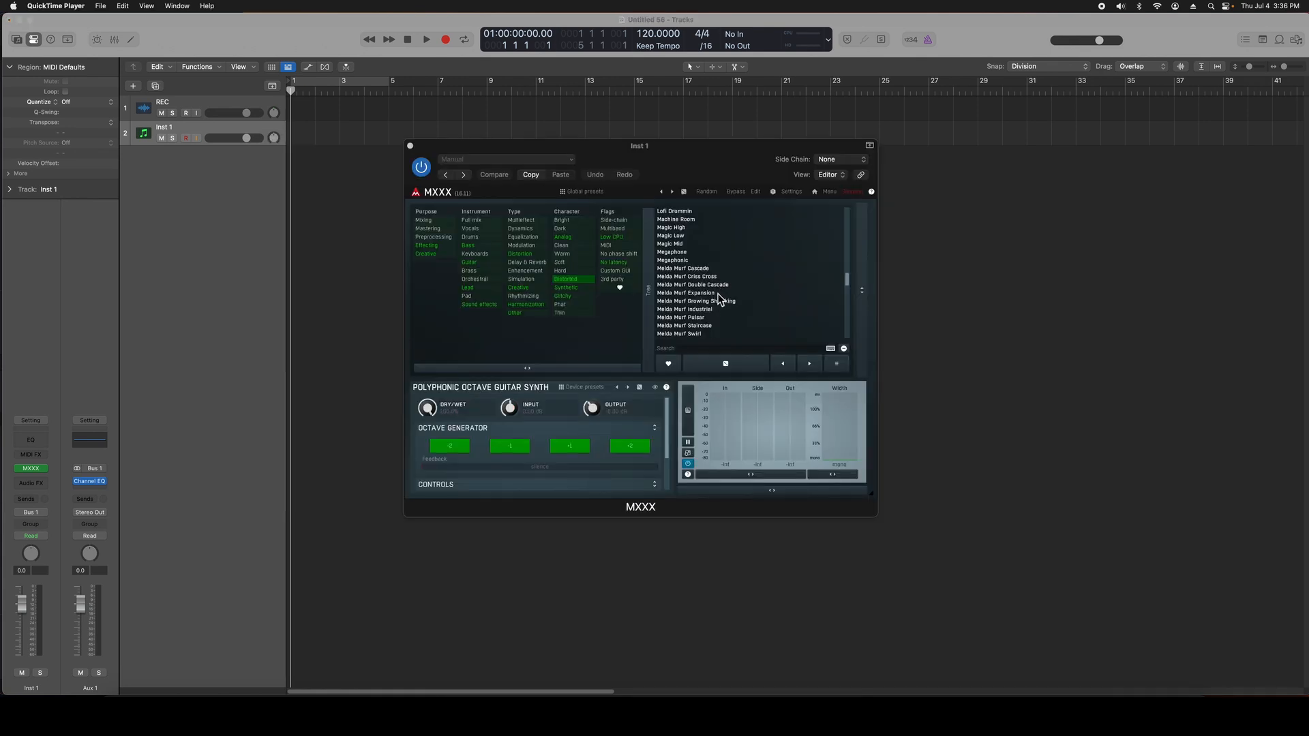
click(717, 302)
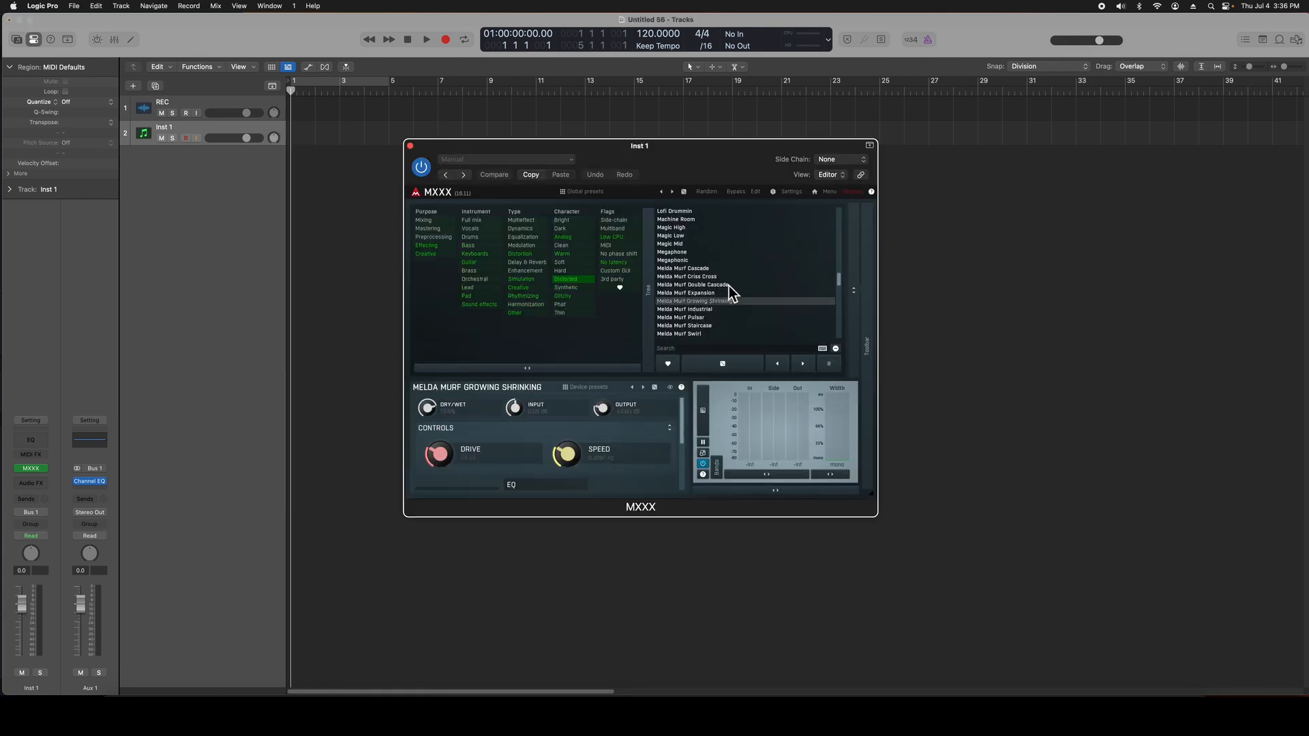
Step: Browse the Distorted presets towards the start of the list, loading Dirtyzer, Carol Anne's Poltergeist TV Complain and A Bit on the Side among them
scroll(729, 286, up, 8)
click(723, 255)
scroll(738, 242, up, 5)
click(735, 236)
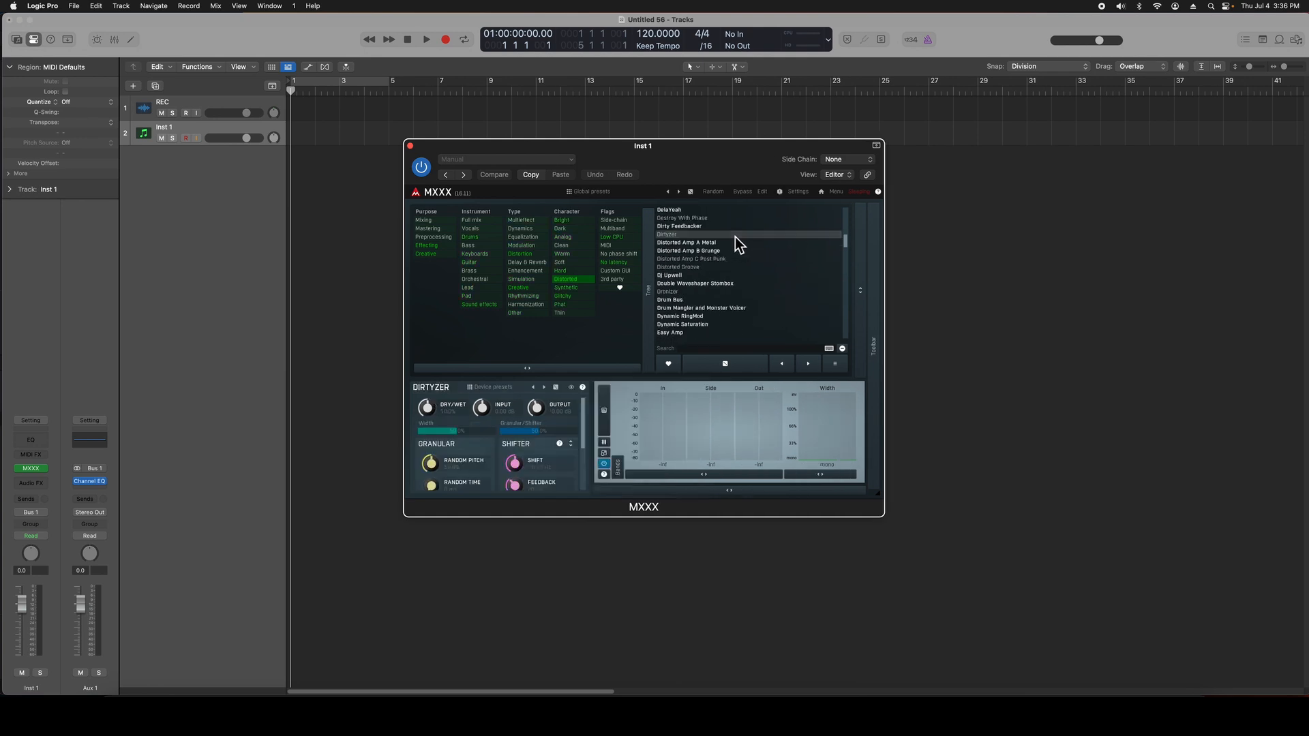
scroll(736, 240, up, 5)
click(737, 244)
scroll(739, 243, up, 3)
click(739, 240)
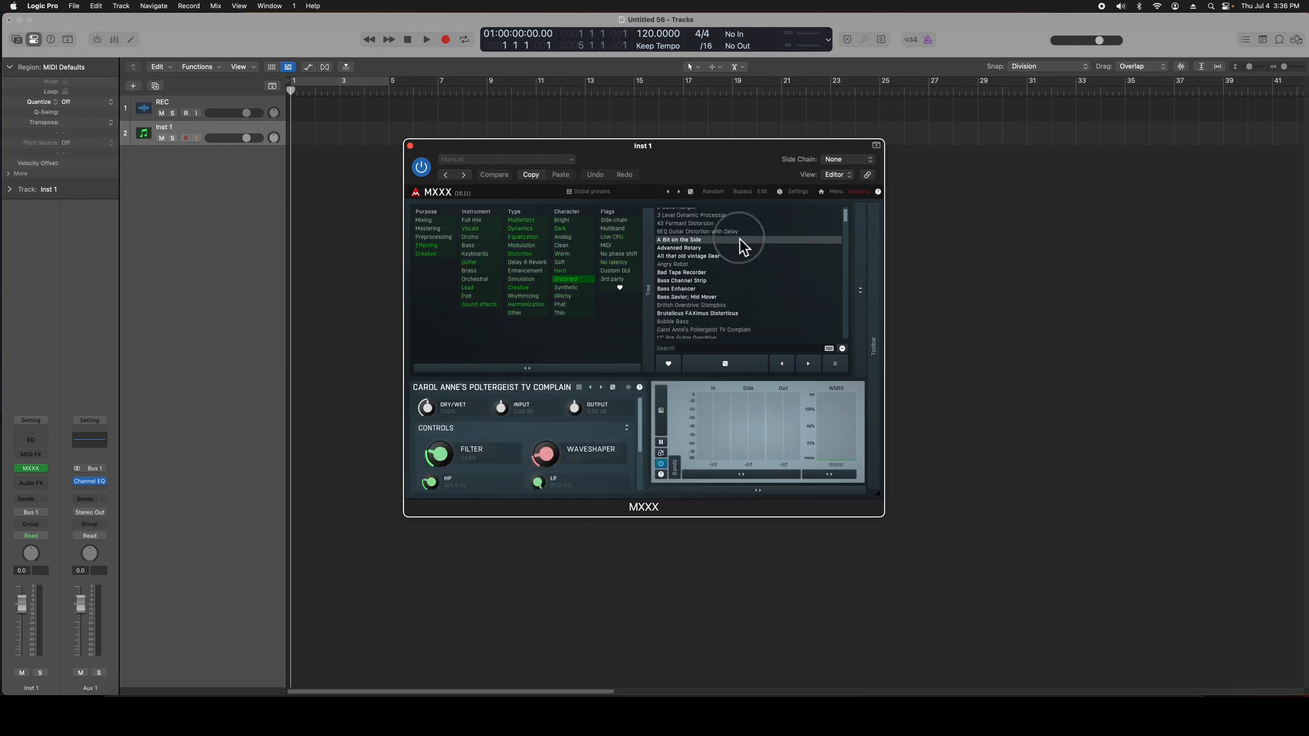
scroll(736, 248, up, 2)
click(735, 215)
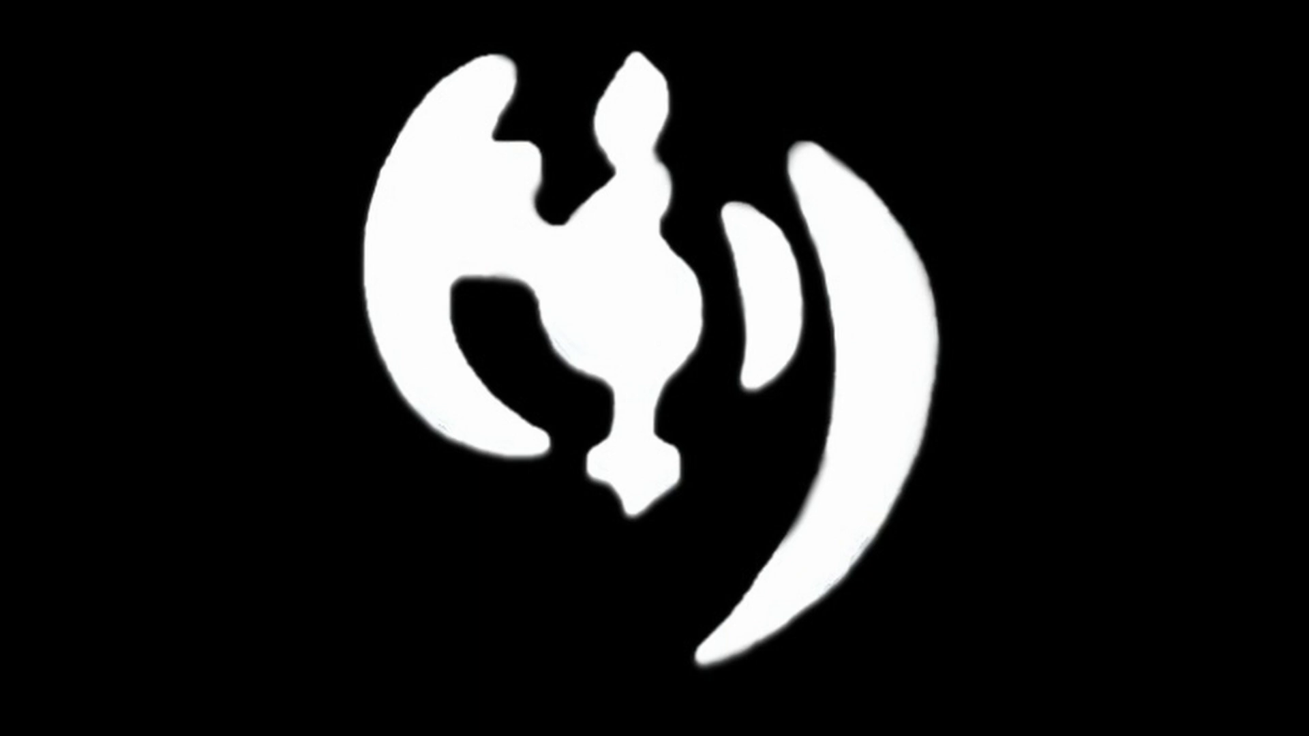